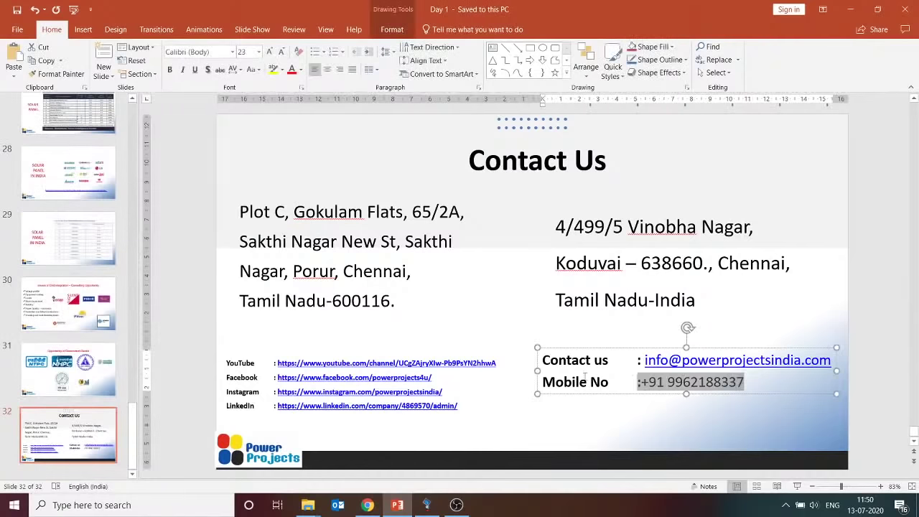
# Switch to the YouTube Studio live stream and post the copied contact e-mail and mobile number in the live chat.
pyautogui.hotkey('alt', 'Tab')
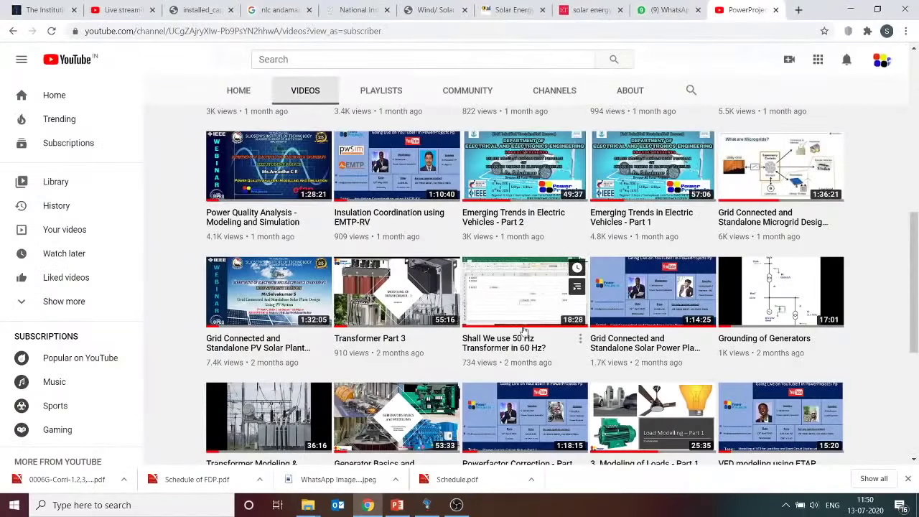
pyautogui.click(124, 10)
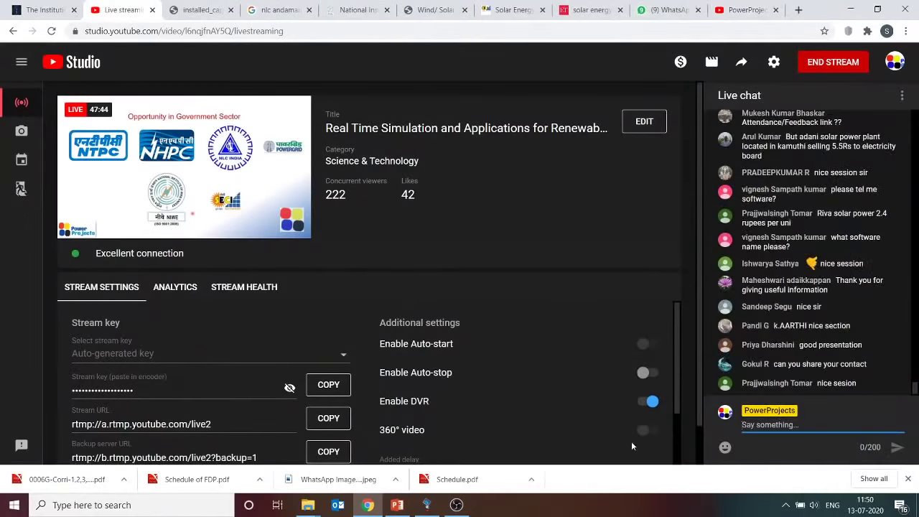
pyautogui.hotkey('ctrl', 'v')
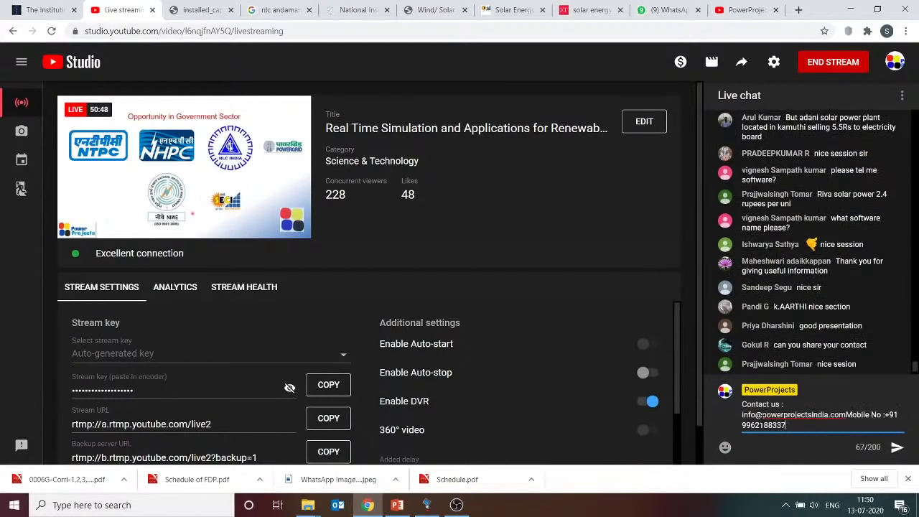
pyautogui.press('Return')
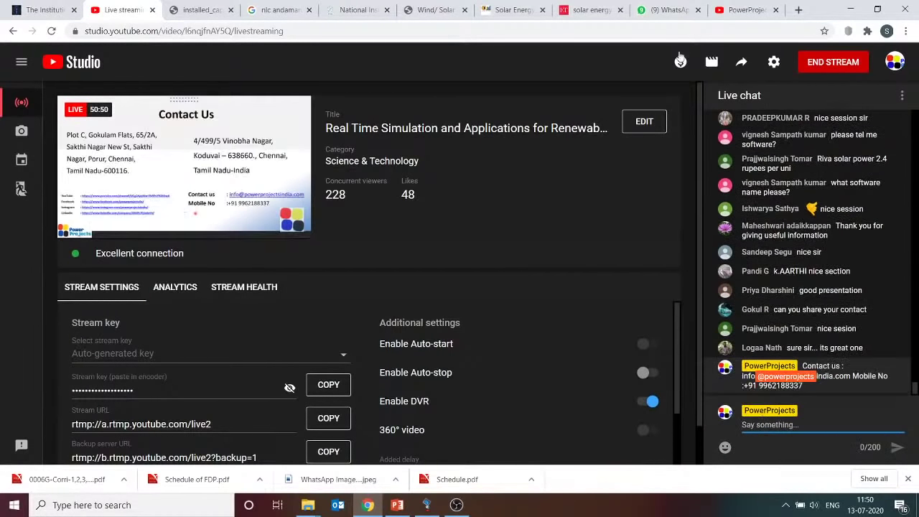
# Find the Fdp Enquiry chat in WhatsApp by searching "fdp" and copy the Day 1 Feedback Form link.
pyautogui.click(664, 10)
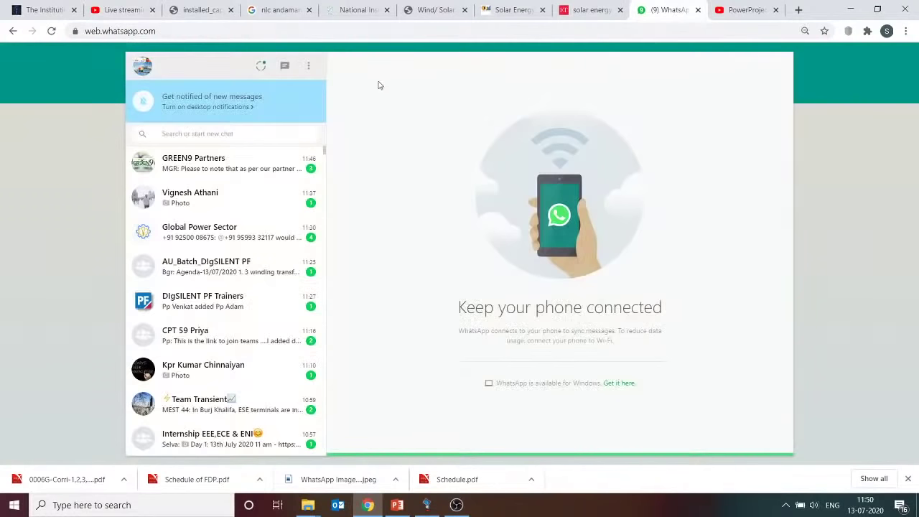
pyautogui.click(253, 133)
pyautogui.write('fdp')
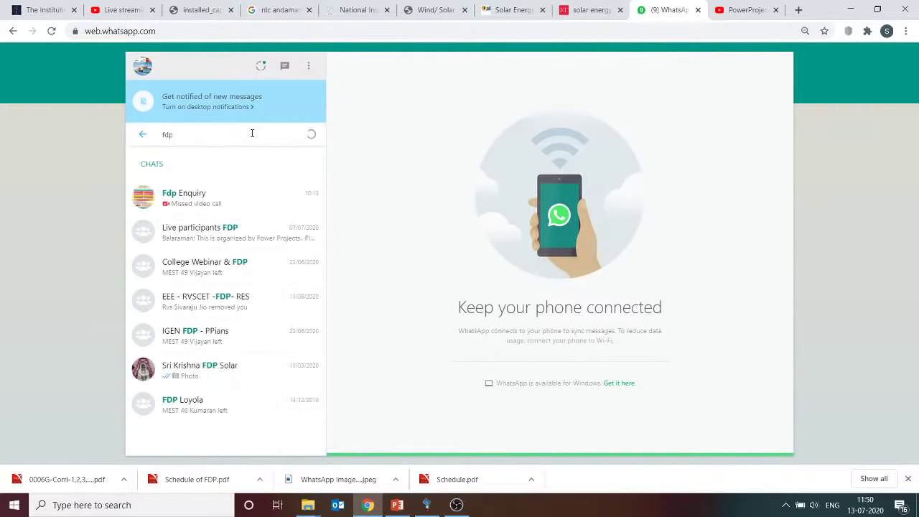
pyautogui.click(200, 205)
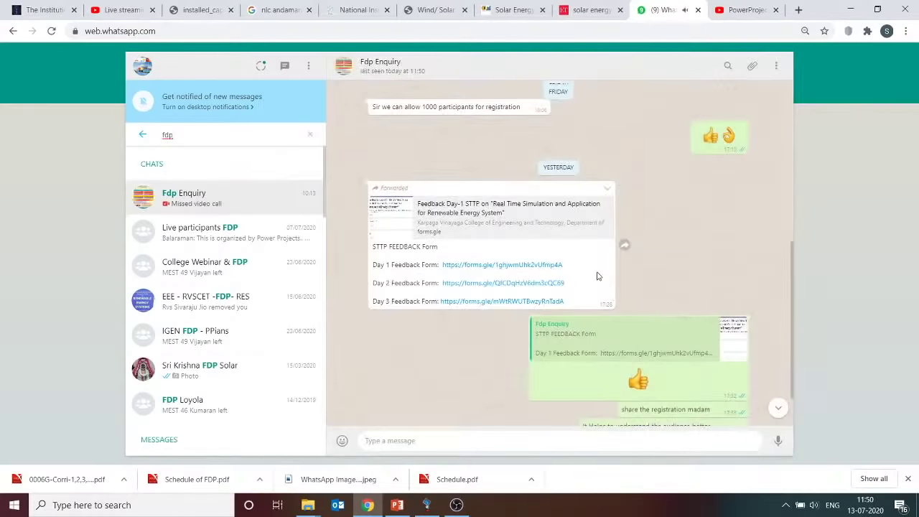
pyautogui.scroll(-2, 598, 278)
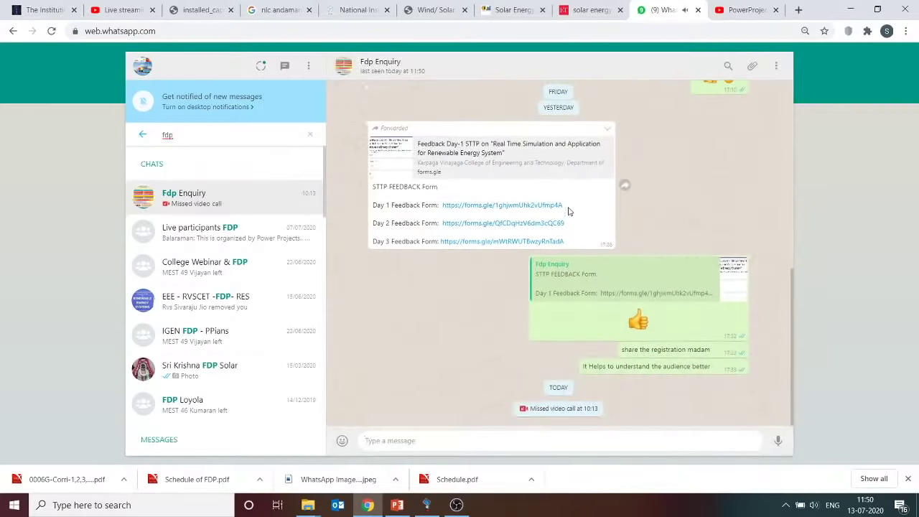
pyautogui.moveTo(560, 202); pyautogui.dragTo(443, 205)
pyautogui.hotkey('ctrl', 'c')
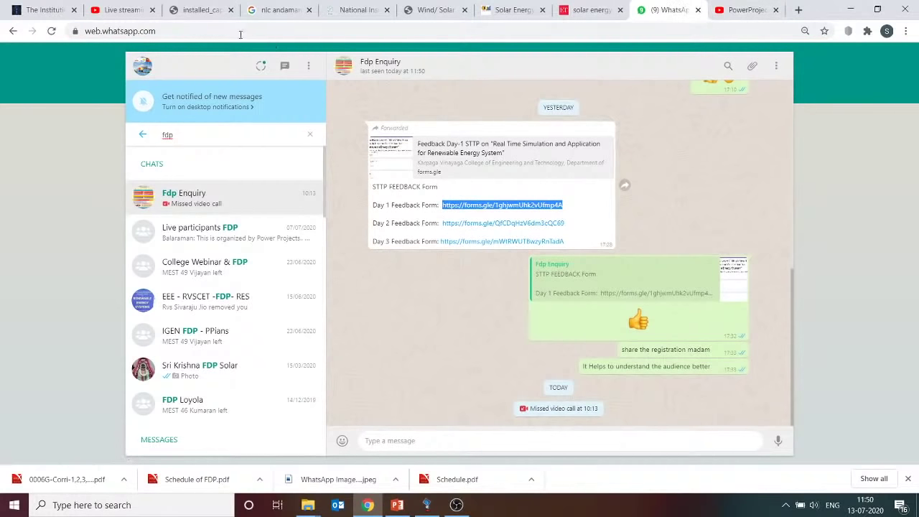
# Post the copied Day 1 feedback form link in the YouTube Studio live chat.
pyautogui.click(118, 10)
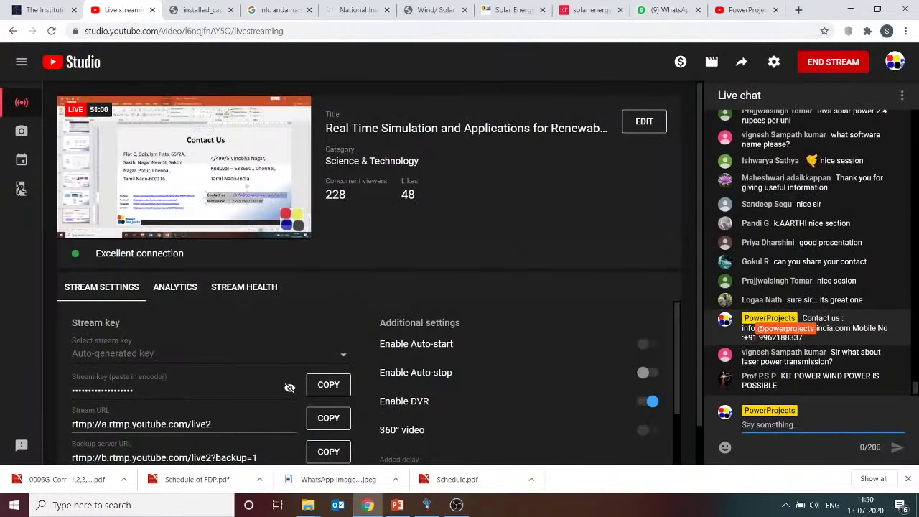
pyautogui.hotkey('ctrl', 'v')
pyautogui.press('Return')
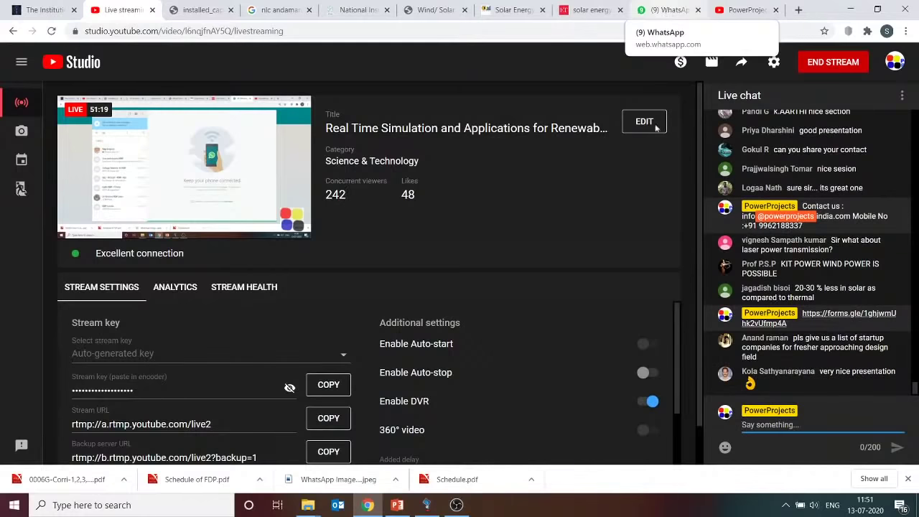
# Switch to ETAP and look over the blank one-line diagram and its element toolbars.
pyautogui.click(426, 506)
pyautogui.scroll(5, 305, 137)
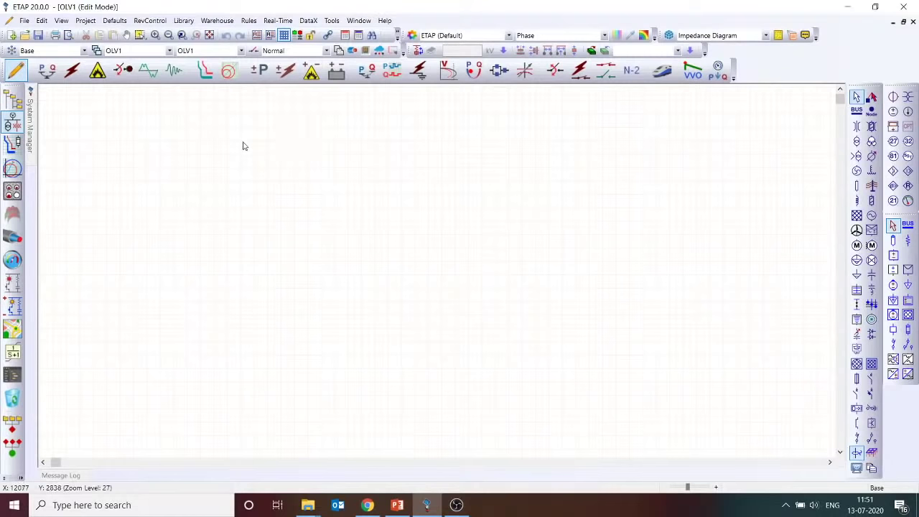
pyautogui.scroll(2, 242, 144)
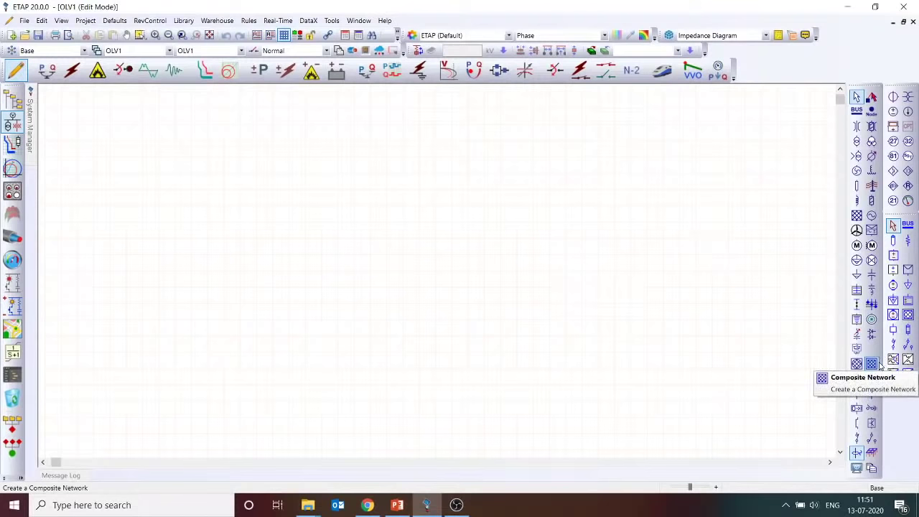
# Search the web in Chrome for pvsyst, examine the latest version on its download page, and view the PowerProjects YouTube channel's videos.
pyautogui.click(370, 505)
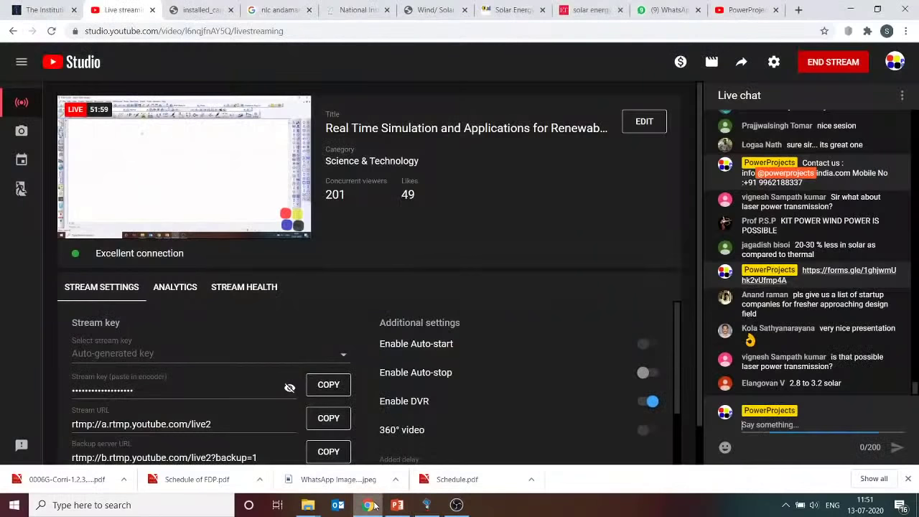
pyautogui.click(799, 10)
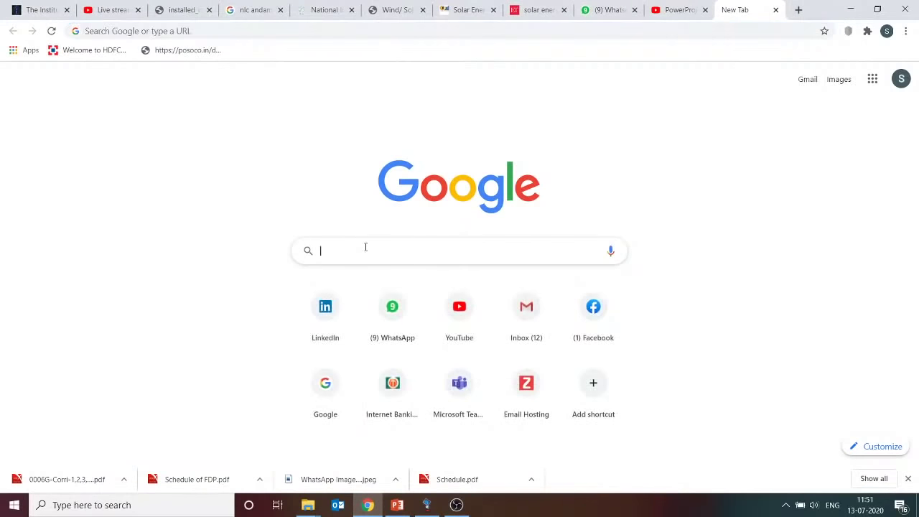
pyautogui.write('pvsyst')
pyautogui.press('Return')
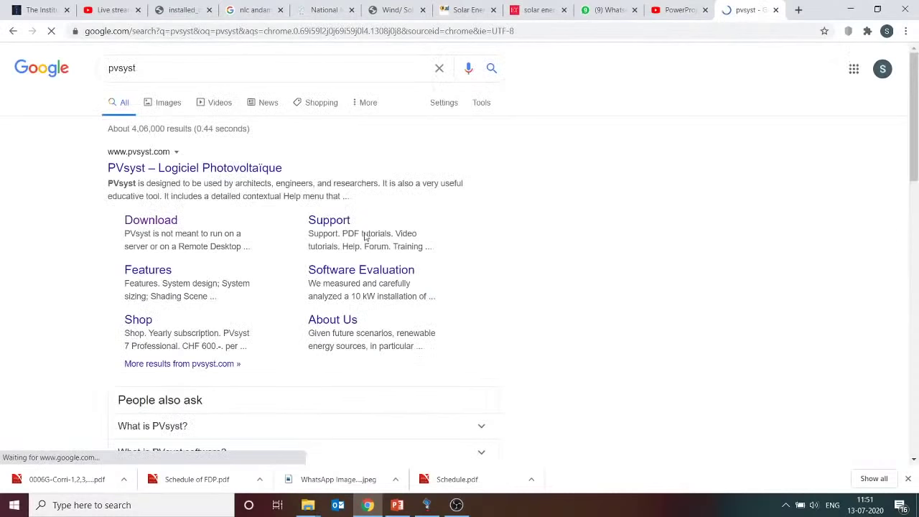
pyautogui.click(149, 223)
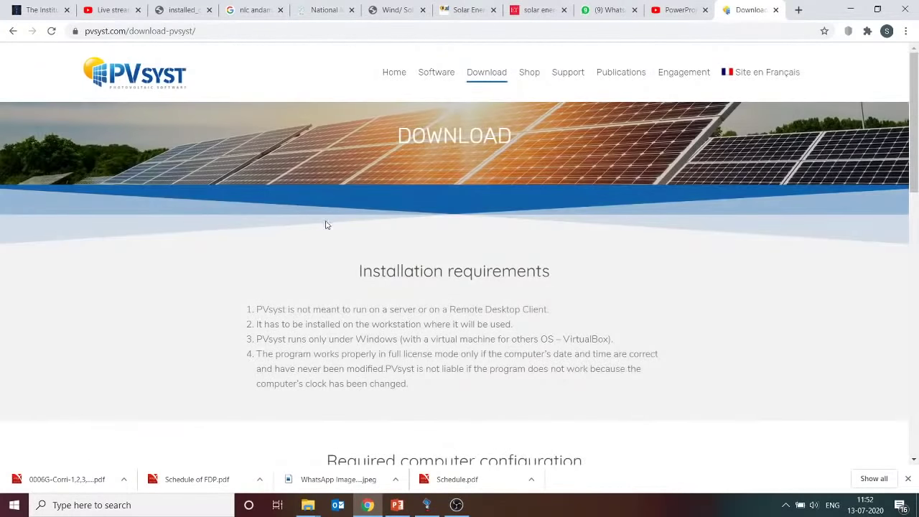
pyautogui.scroll(-7, 326, 225)
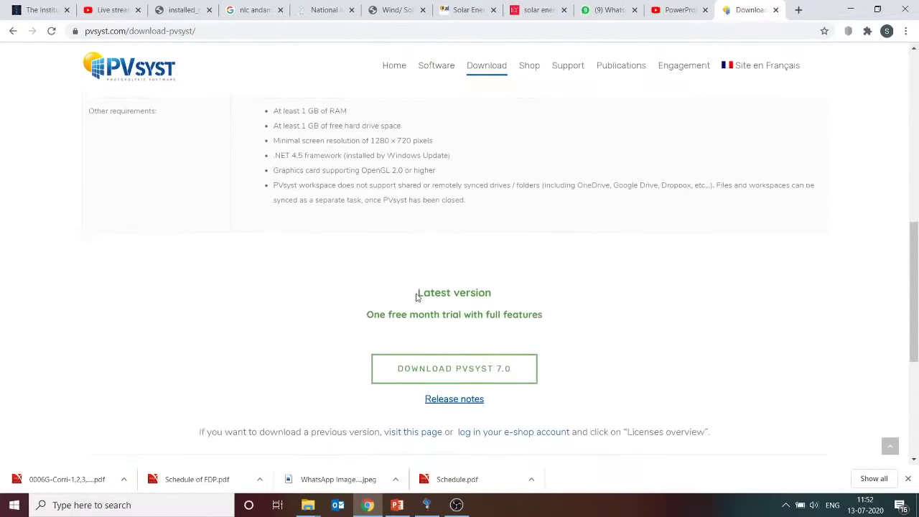
pyautogui.click(678, 10)
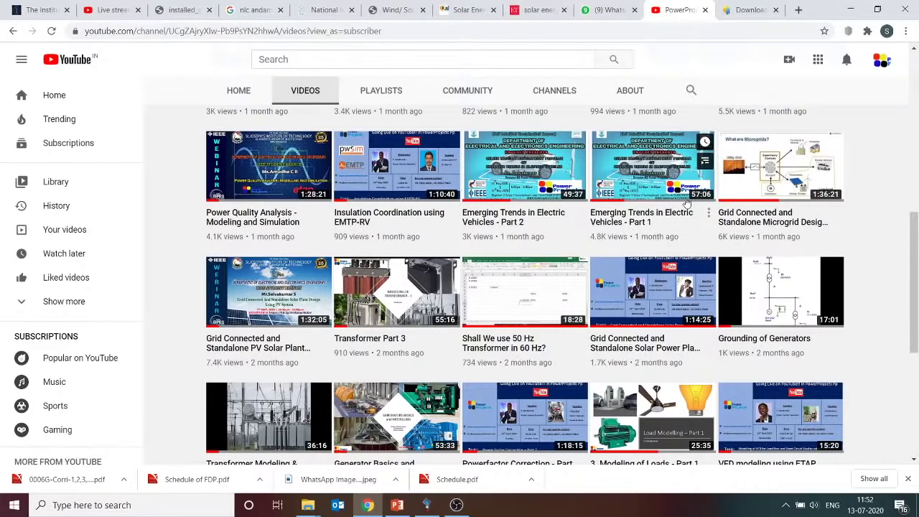
# Switch to ETAP and place two buses on the one-line diagram, one below the other.
pyautogui.hotkey('alt', 'Tab')
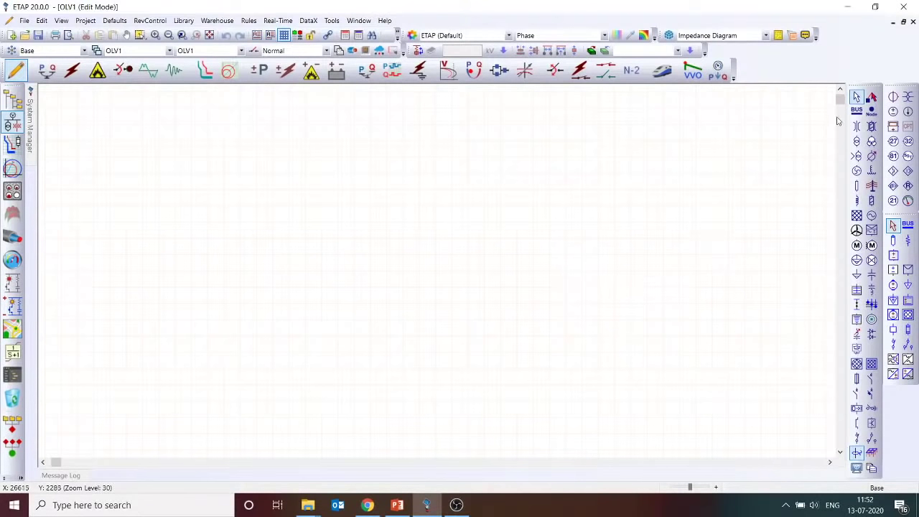
pyautogui.click(857, 110)
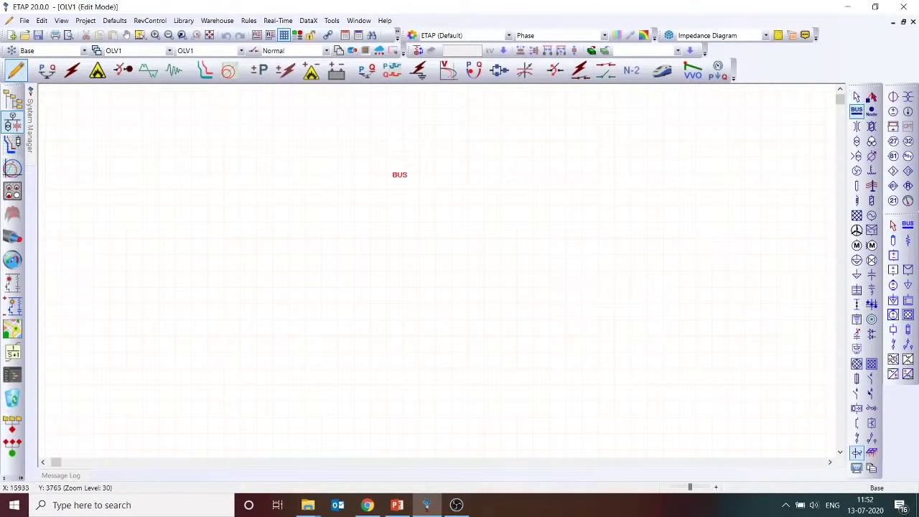
pyautogui.click(402, 179)
pyautogui.click(857, 110)
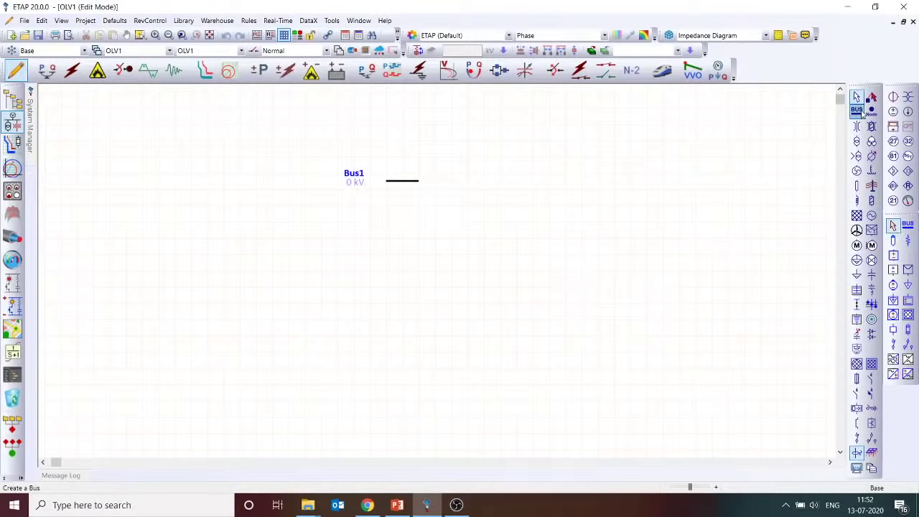
pyautogui.click(407, 321)
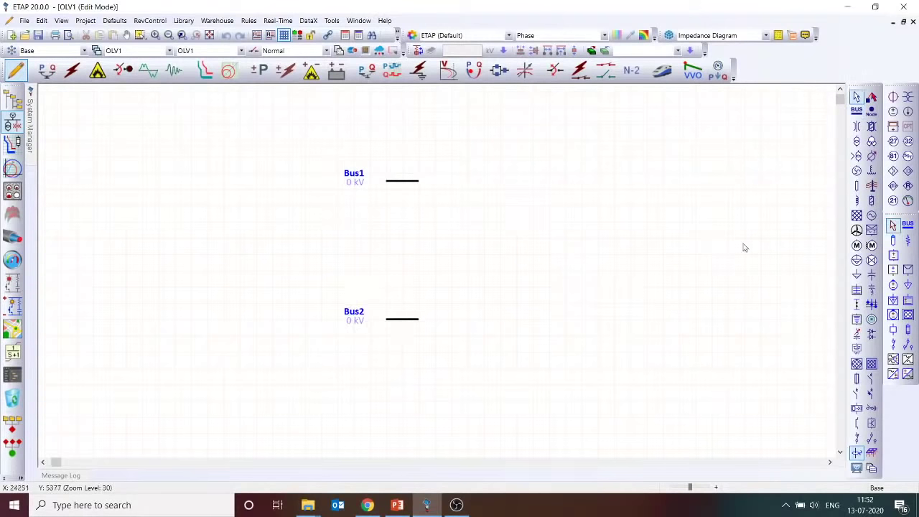
# Place a two-winding transformer between the buses and connect its primary to Bus1 and its secondary to Bus2.
pyautogui.click(857, 142)
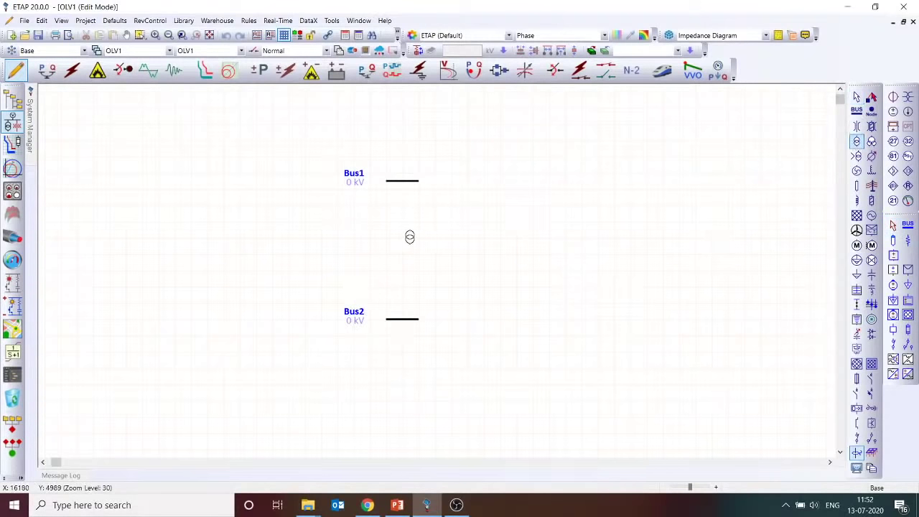
pyautogui.click(410, 238)
pyautogui.moveTo(408, 241); pyautogui.dragTo(402, 181)
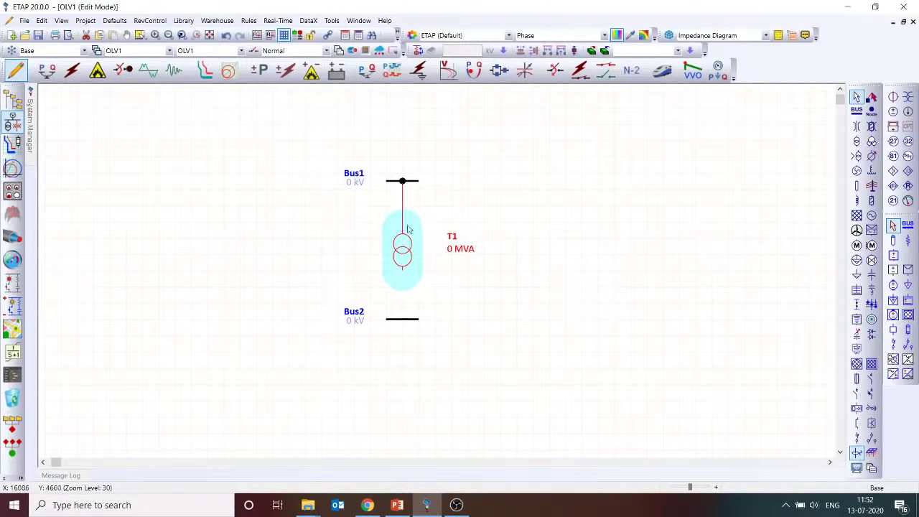
pyautogui.moveTo(403, 271); pyautogui.dragTo(402, 319)
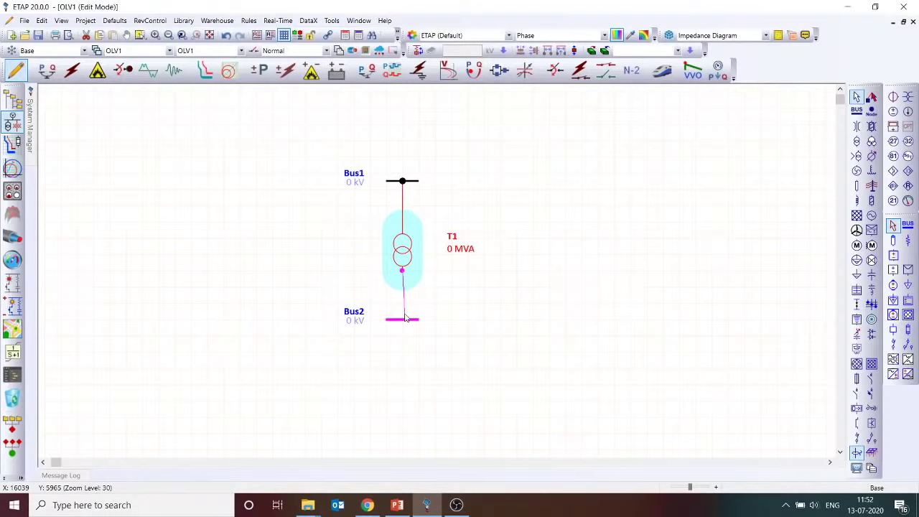
# Add a power grid above Bus1, connect it to that bus and align it vertically over the transformer.
pyautogui.click(856, 216)
pyautogui.click(407, 146)
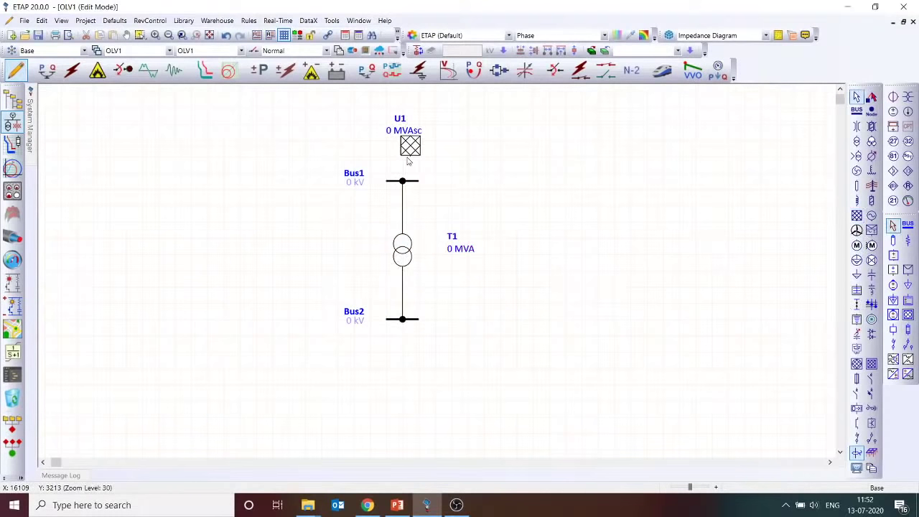
pyautogui.moveTo(411, 158); pyautogui.dragTo(402, 180)
pyautogui.moveTo(397, 146); pyautogui.dragTo(402, 129)
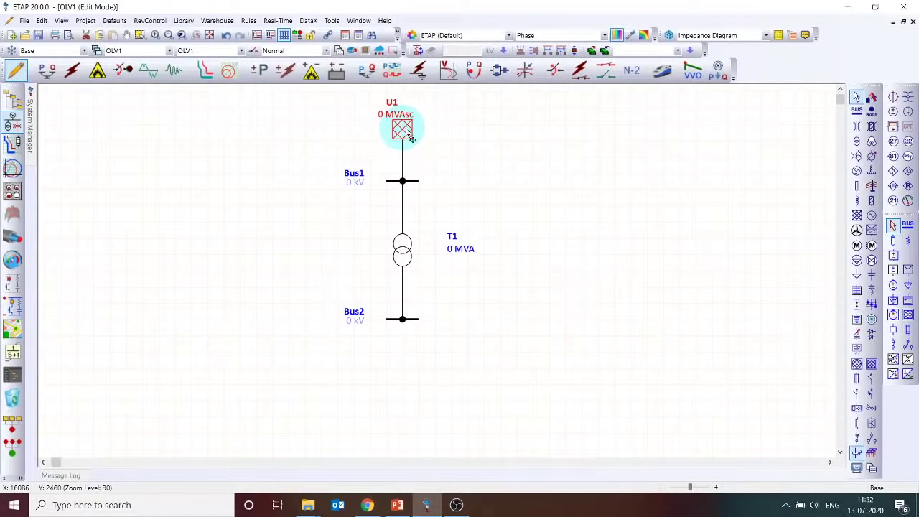
# Extend Bus2 to the left to nearly three times its original length.
pyautogui.click(392, 321)
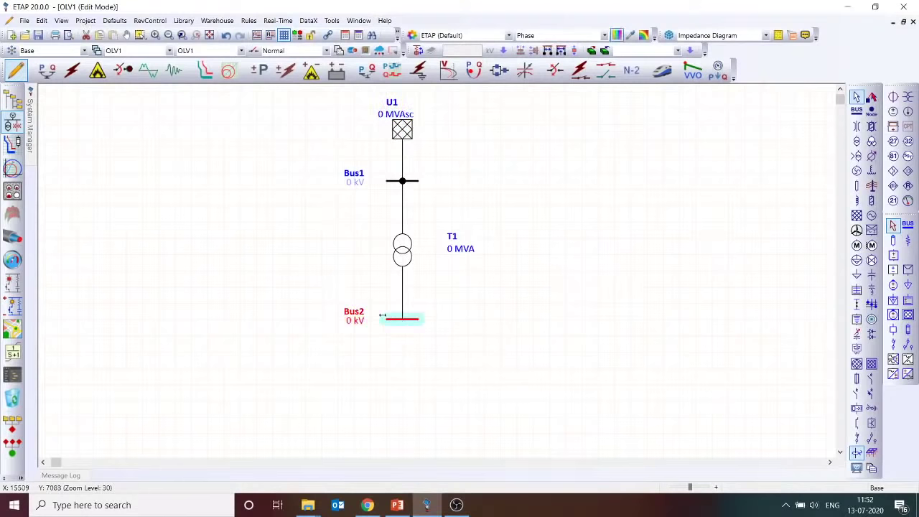
pyautogui.moveTo(384, 318); pyautogui.dragTo(325, 319)
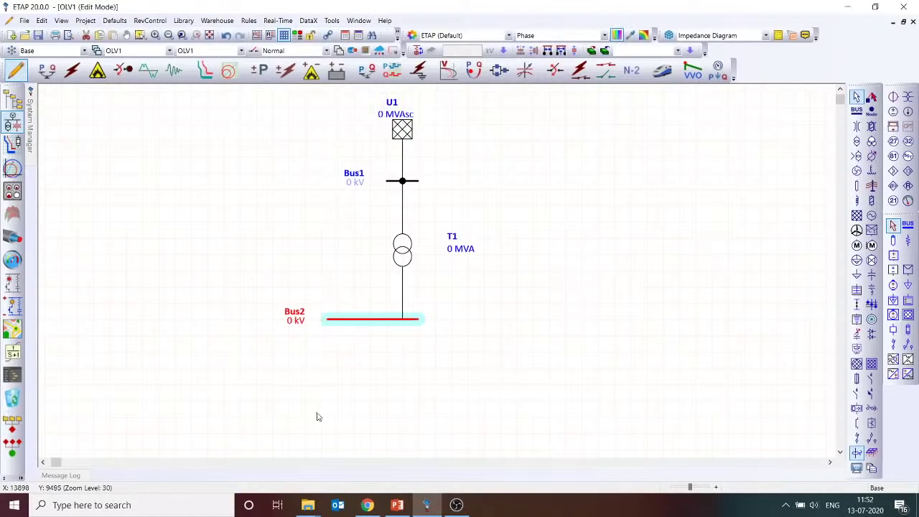
# Rate transformer T1 at 11 kV primary, 0.433 kV secondary and 2.5 MVA.
pyautogui.click(404, 256)
pyautogui.doubleClick(370, 237)
pyautogui.click(328, 89)
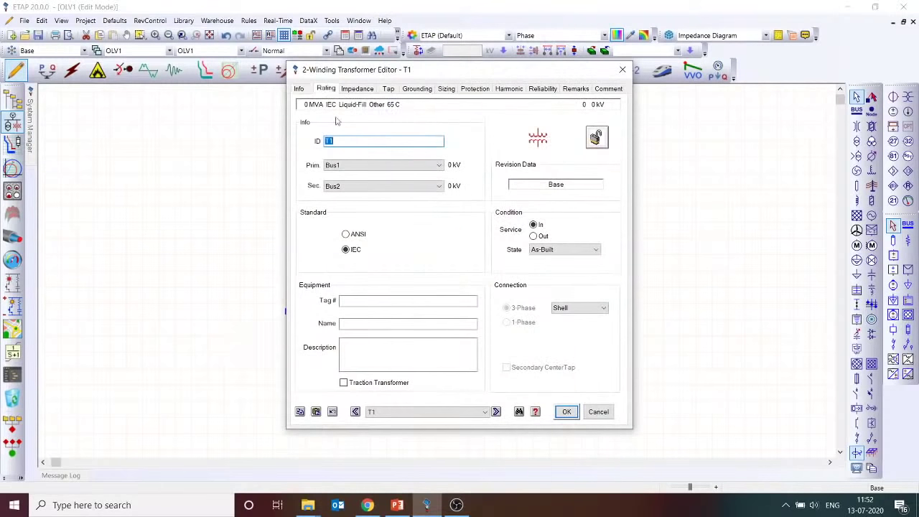
pyautogui.write('11')
pyautogui.click(374, 166)
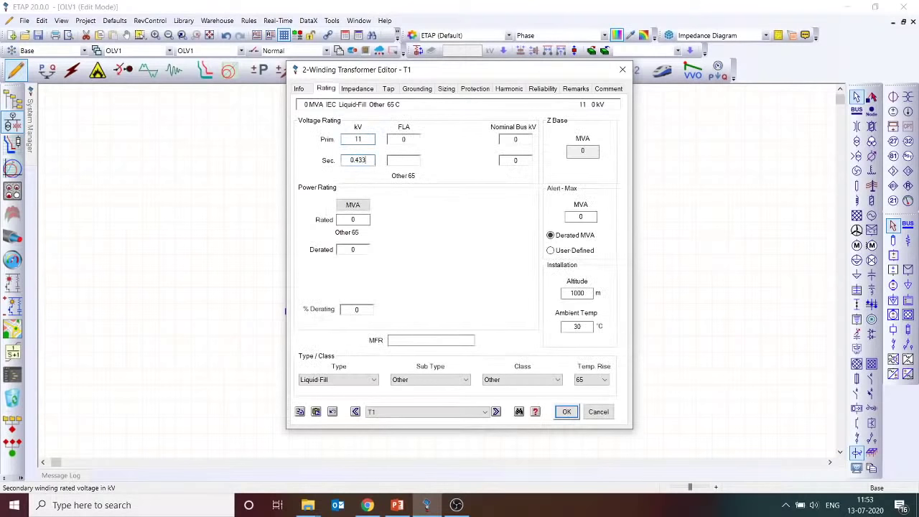
pyautogui.write('0.433')
pyautogui.click(352, 219)
pyautogui.write('2')
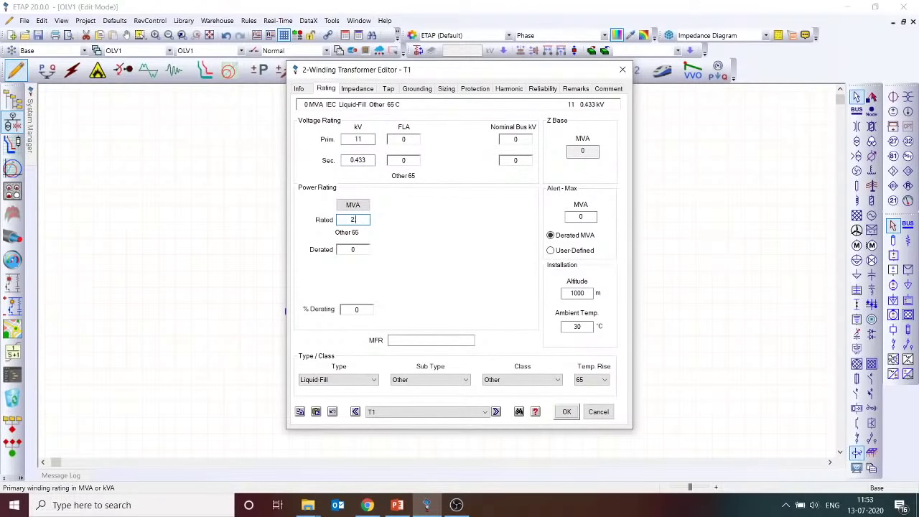
pyautogui.write('.5')
pyautogui.press('Tab')
pyautogui.press('Return')
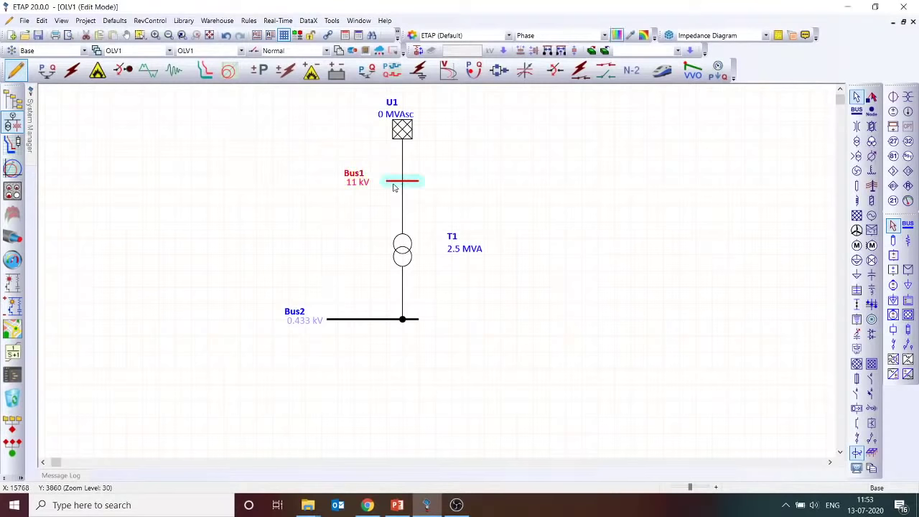
# Rename the power grid above Bus1 as TNEB.
pyautogui.doubleClick(403, 139)
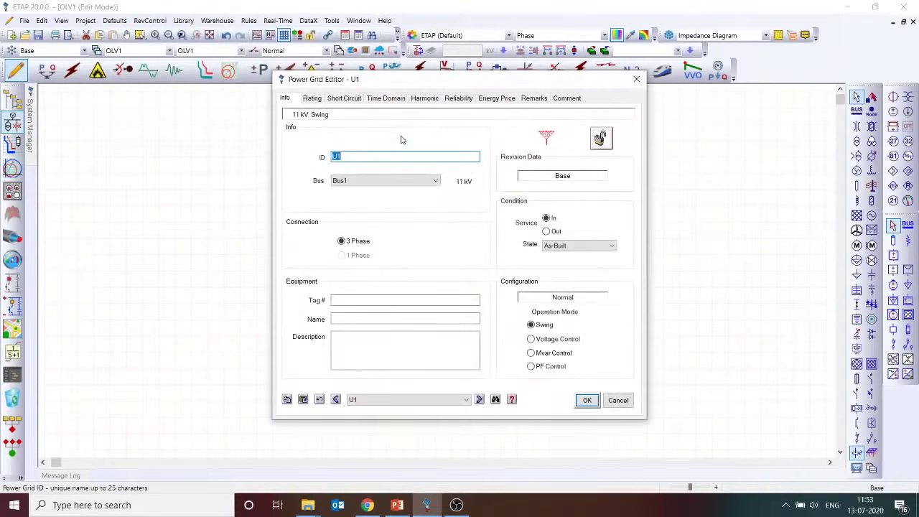
pyautogui.write('TNEB')
pyautogui.press('Return')
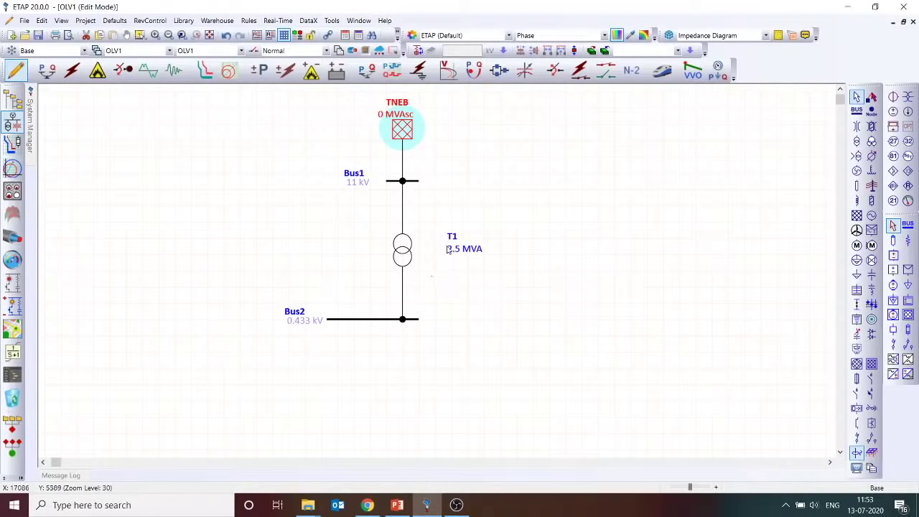
# Set Bus2's nominal voltage to 0.415 kV and move its label farther left, away from the bus.
pyautogui.doubleClick(366, 319)
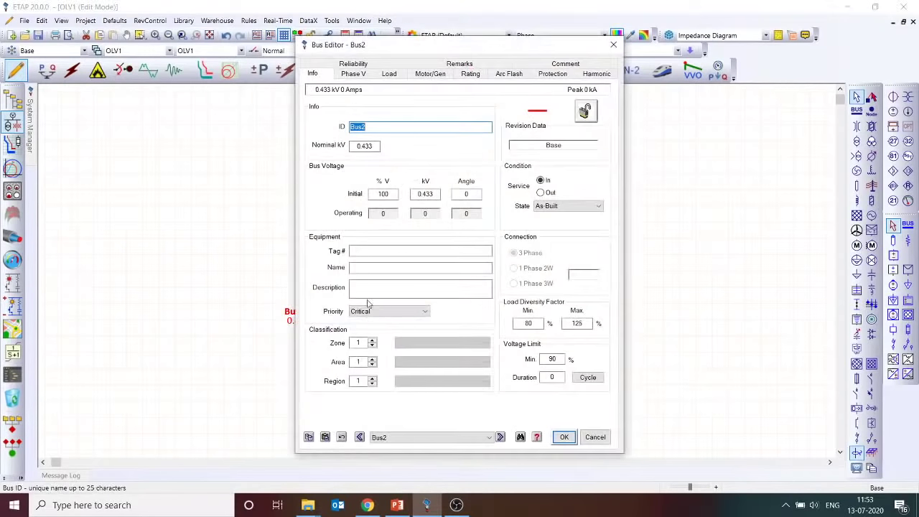
pyautogui.click(379, 146)
pyautogui.doubleClick(379, 147)
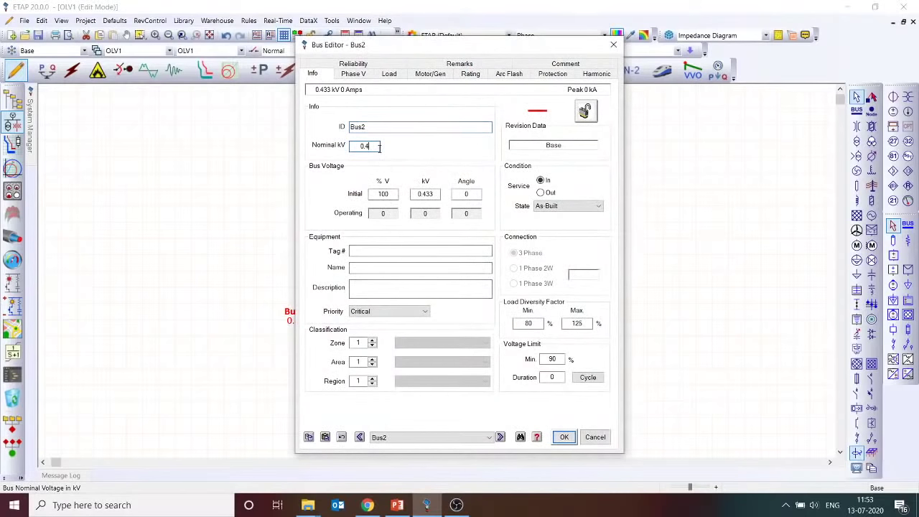
pyautogui.write('0.415')
pyautogui.press('Return')
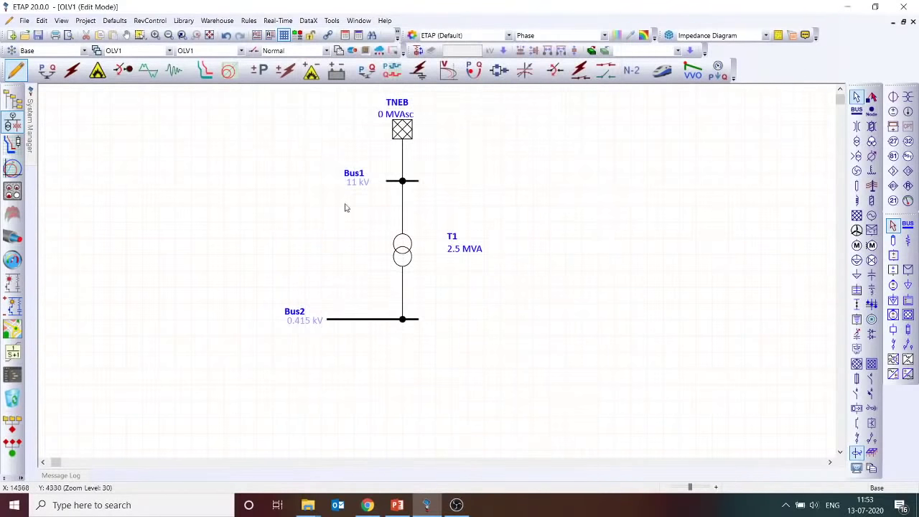
pyautogui.moveTo(312, 322); pyautogui.dragTo(281, 325)
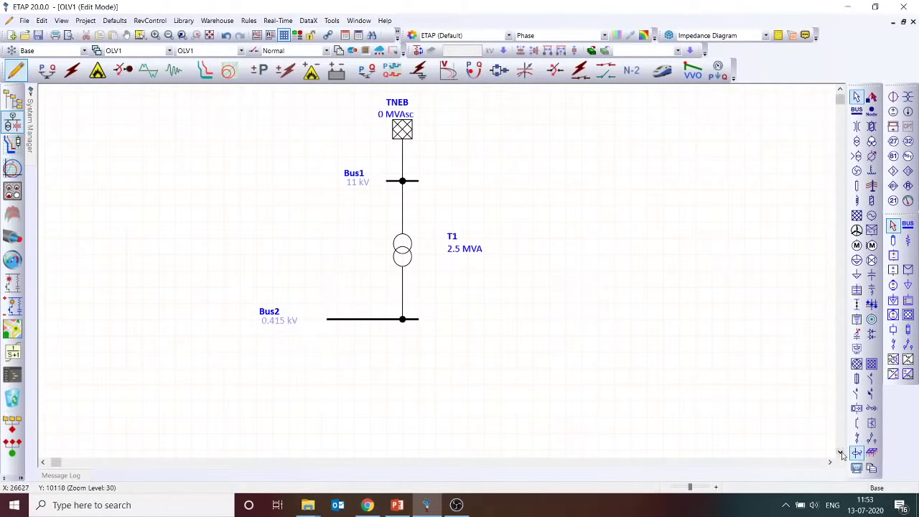
# Display the transformer kV ratings on the one-line diagram in edit mode.
pyautogui.click(857, 468)
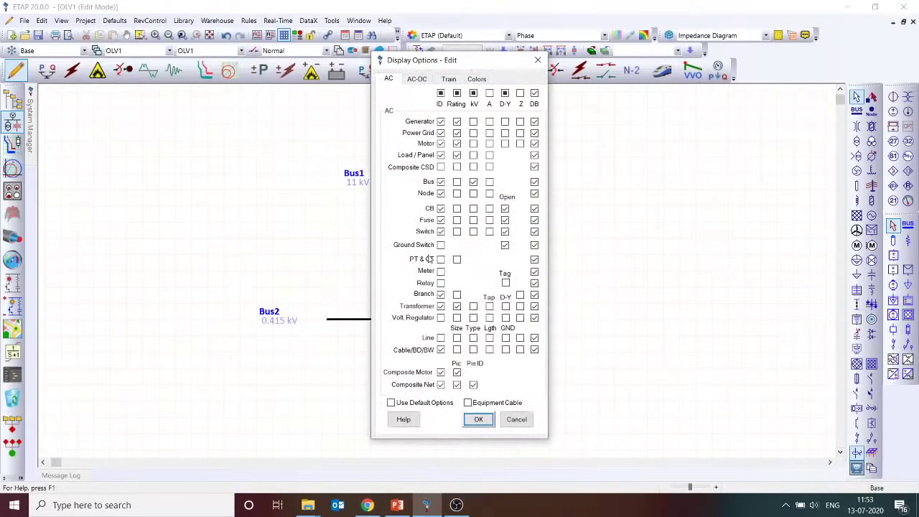
pyautogui.click(473, 306)
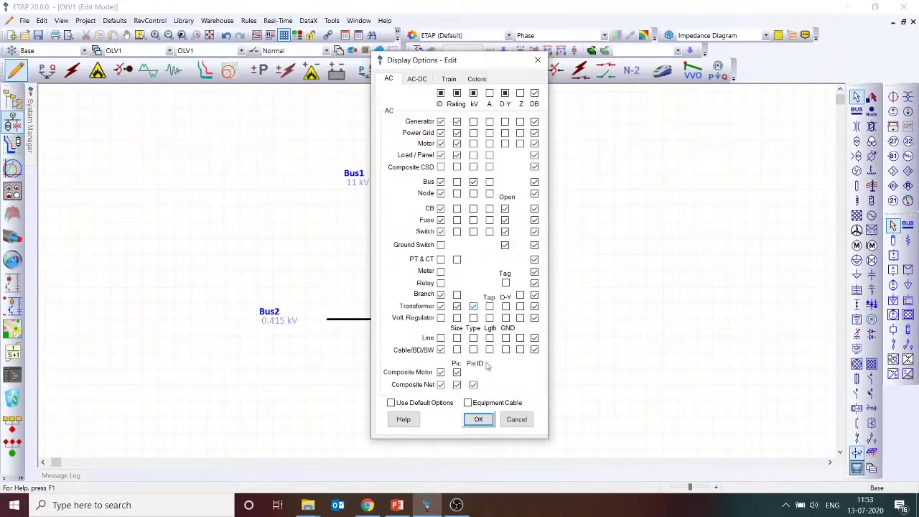
pyautogui.click(478, 419)
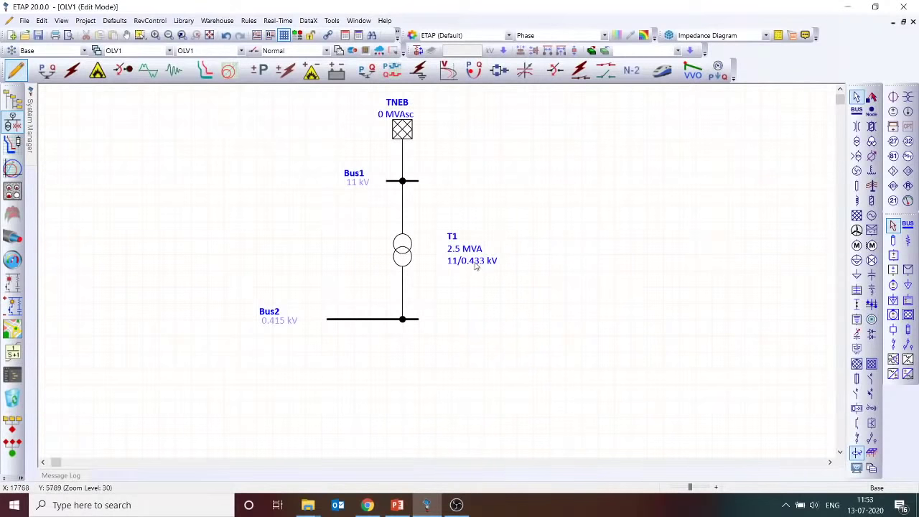
pyautogui.scroll(7, 476, 266)
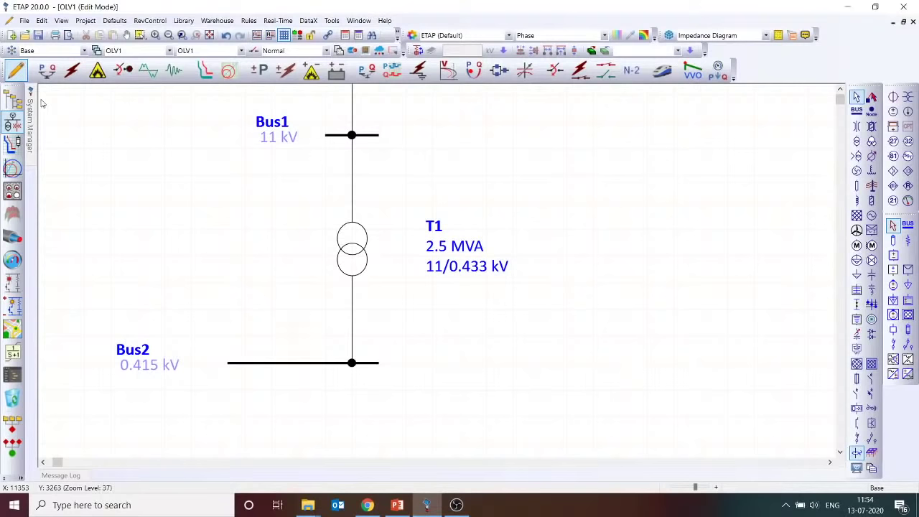
pyautogui.scroll(1, 41, 103)
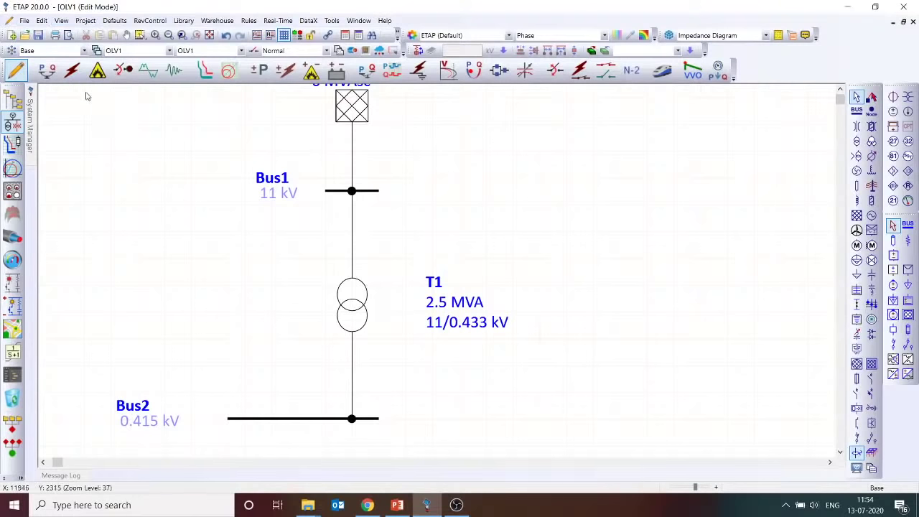
pyautogui.click(367, 507)
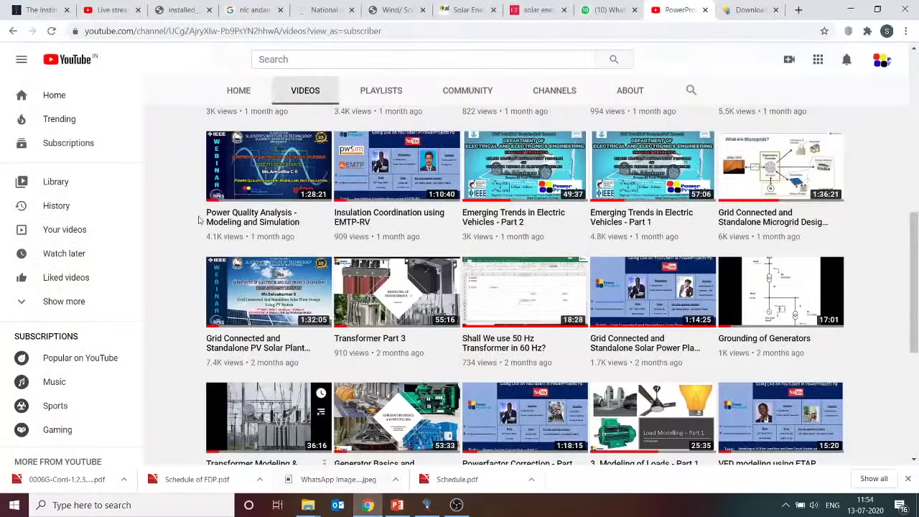
pyautogui.click(112, 10)
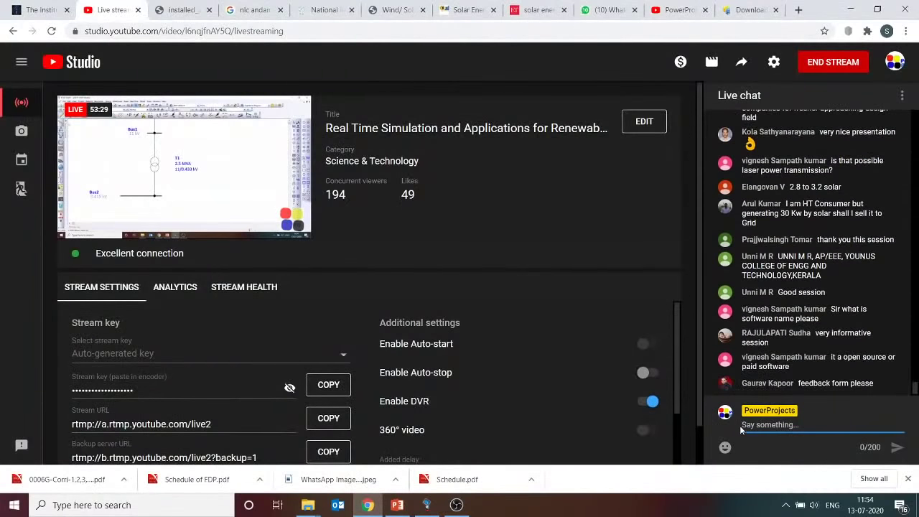
pyautogui.write('https://forms.gle/1ghjwmUhk2vUfmp4A')
pyautogui.press('Return')
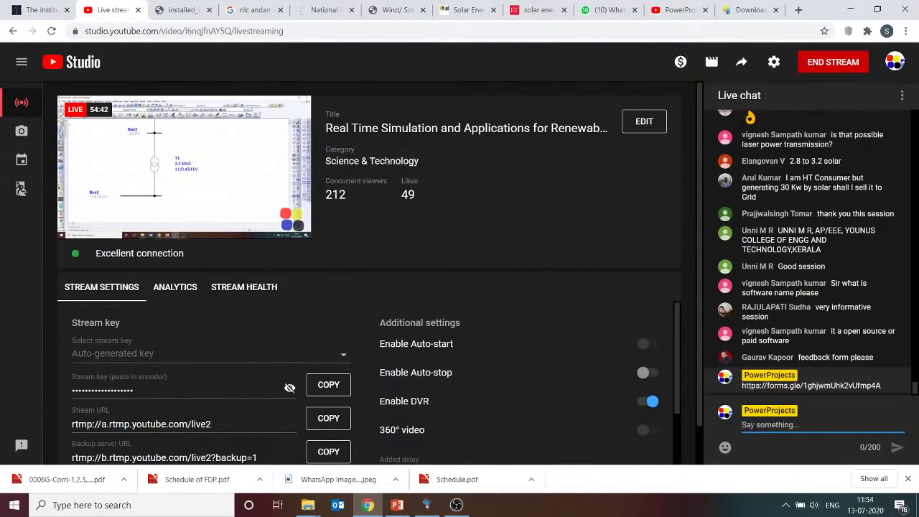
# Switch back to ETAP, enter Load Flow Analysis and try to run the load flow with the default output file name.
pyautogui.hotkey('alt', 'Tab')
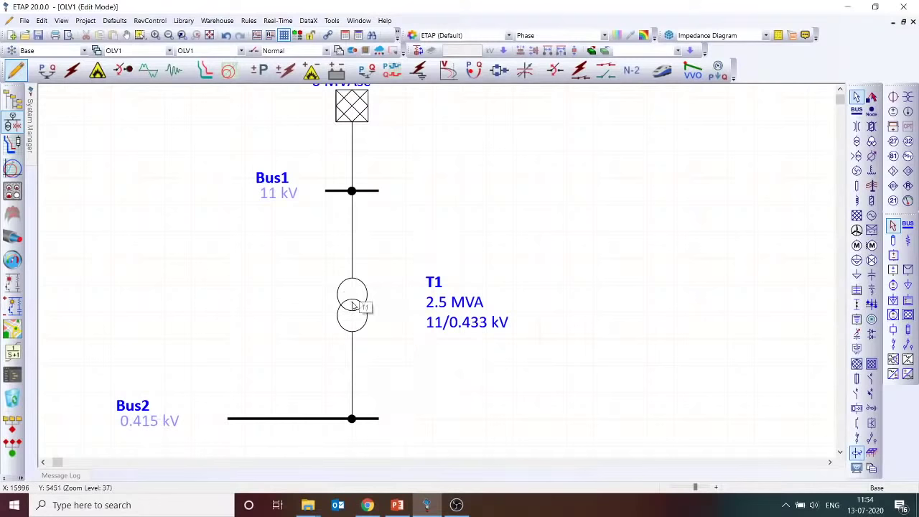
pyautogui.click(47, 71)
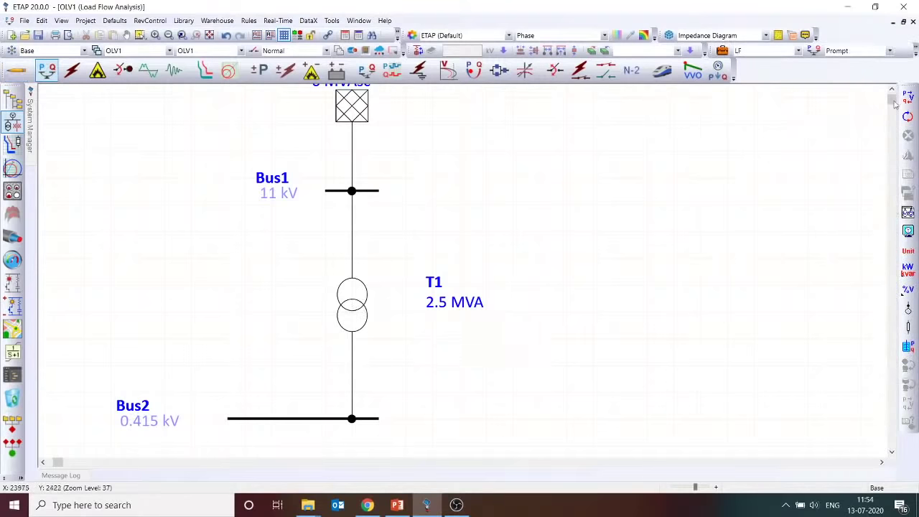
pyautogui.click(908, 100)
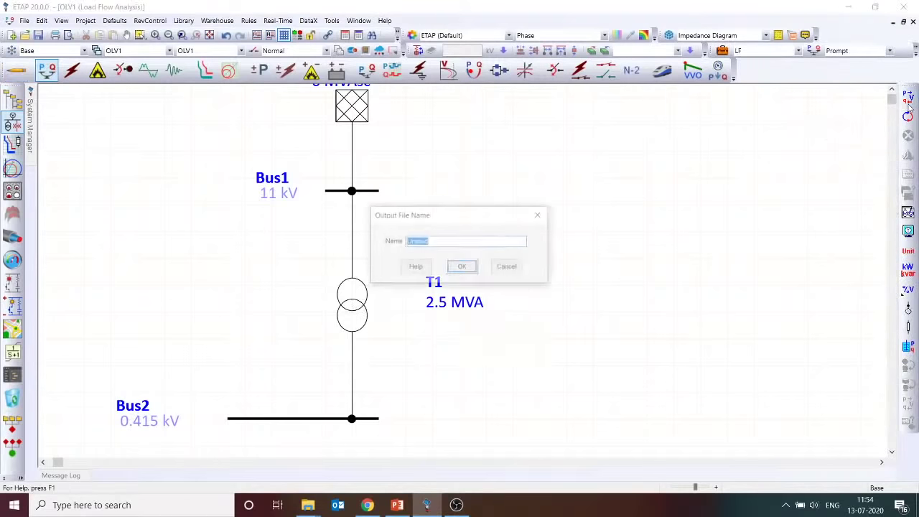
pyautogui.click(467, 266)
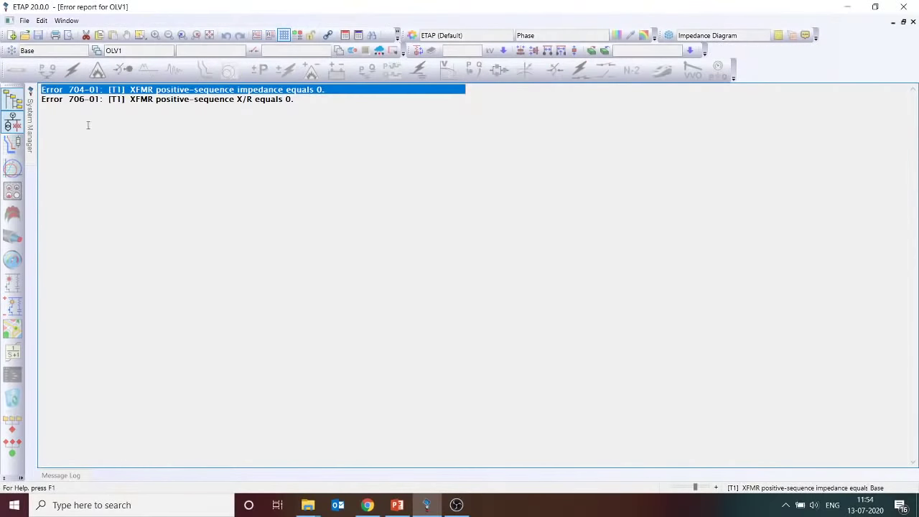
pyautogui.click(12, 125)
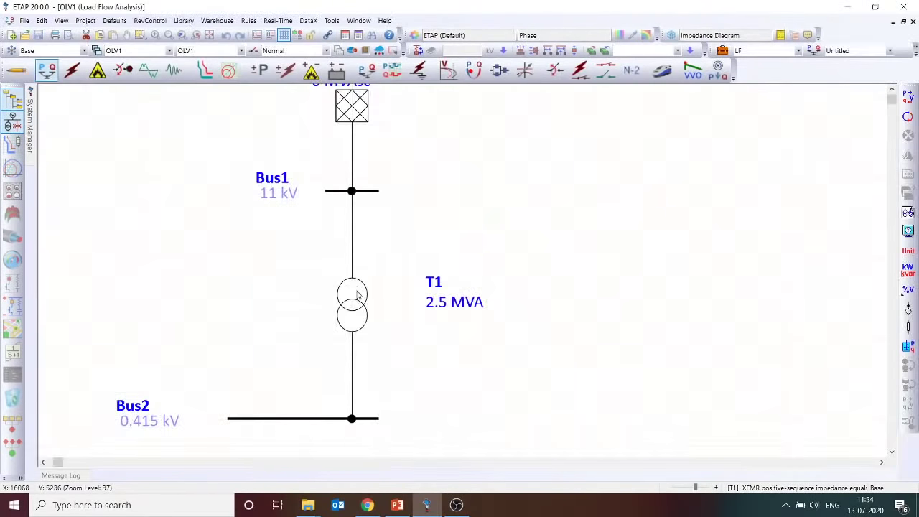
# Apply the typical impedance and X/R to transformer T1 (6.25 %Z, X/R 6) and run the load flow again.
pyautogui.doubleClick(364, 322)
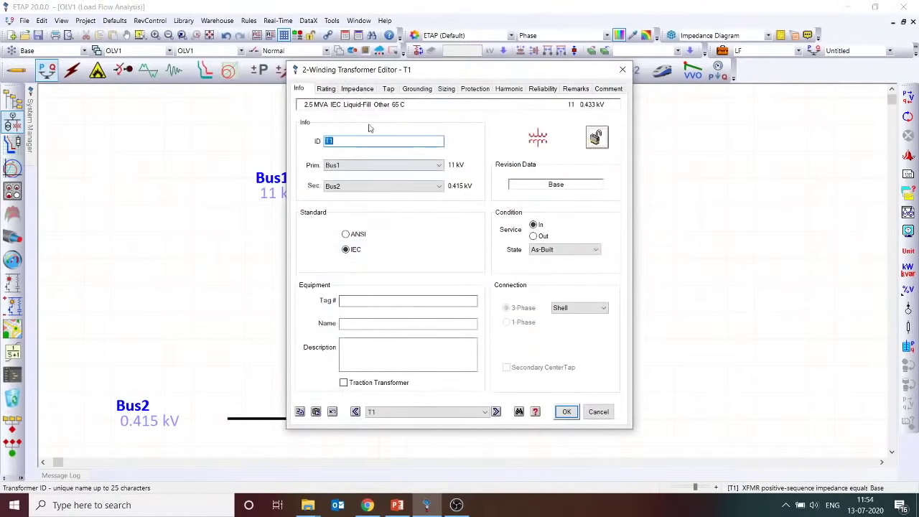
pyautogui.click(358, 89)
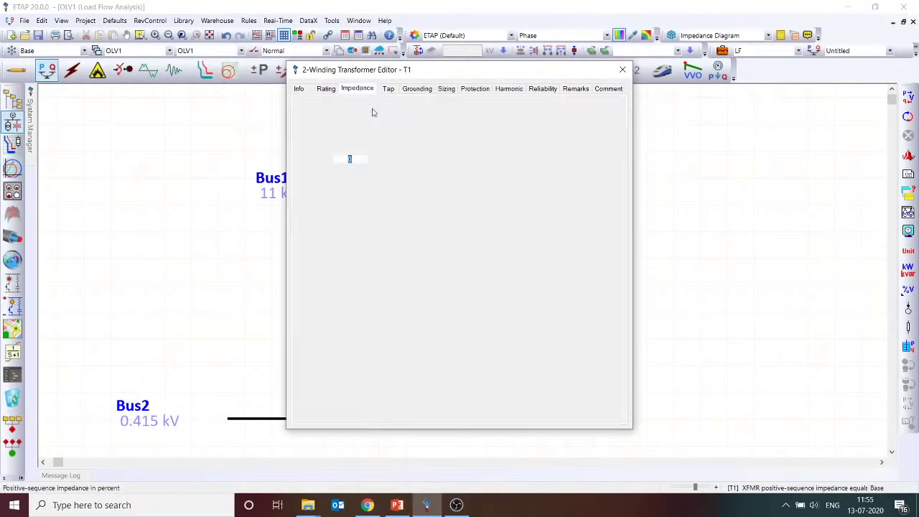
pyautogui.click(382, 202)
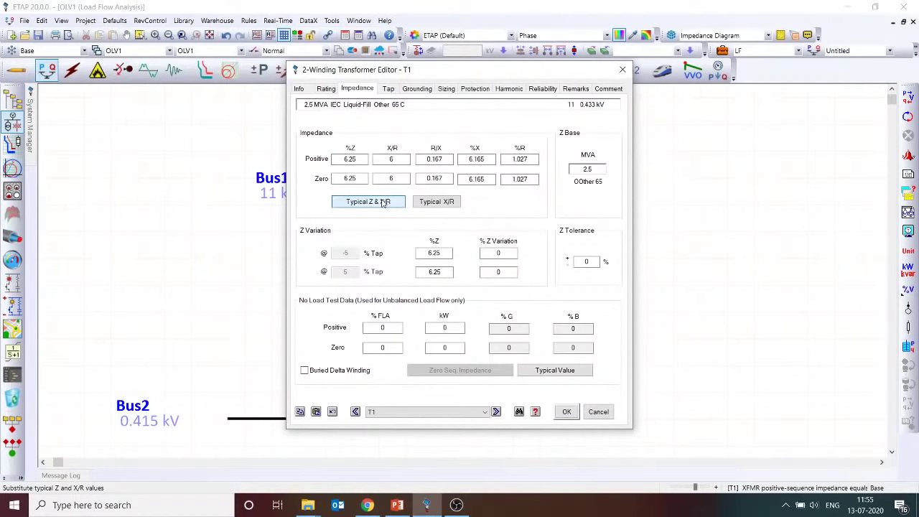
pyautogui.click(567, 412)
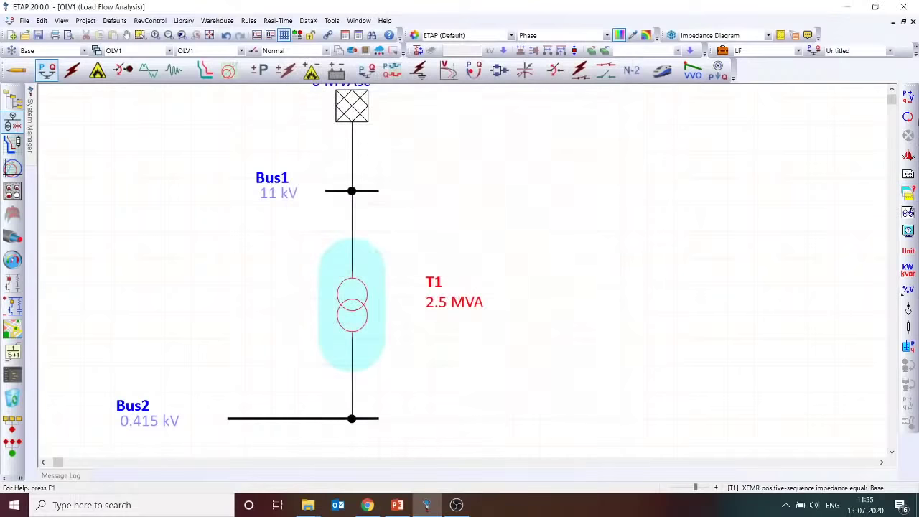
pyautogui.click(908, 97)
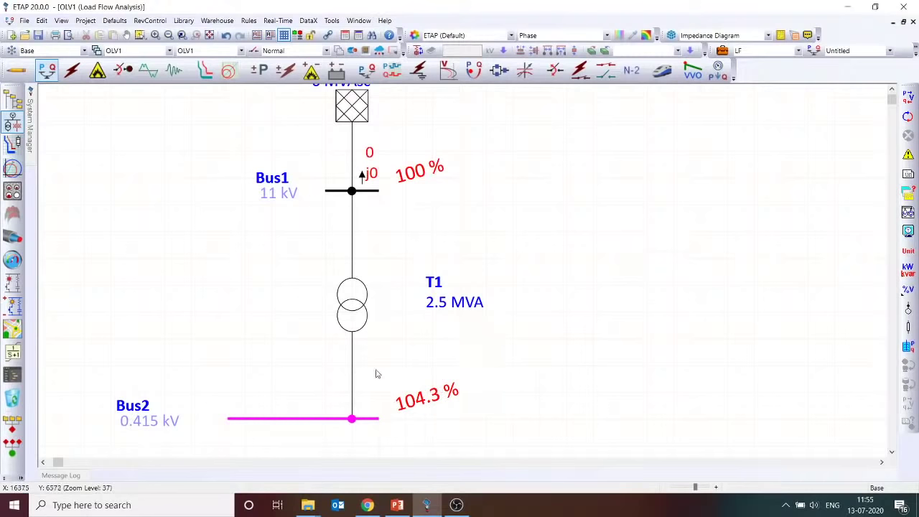
# Display the transformer kV ratings and the units of the power flow results on the load flow diagram.
pyautogui.click(908, 232)
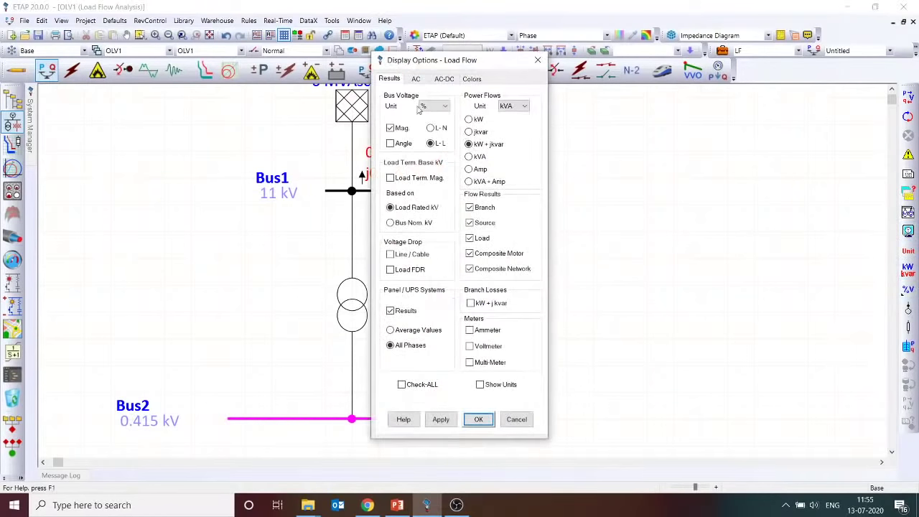
pyautogui.click(418, 80)
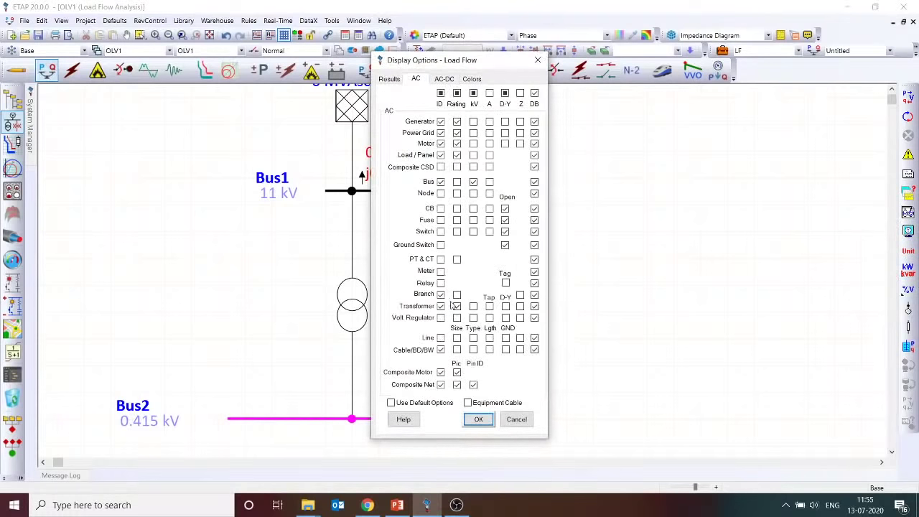
pyautogui.click(474, 306)
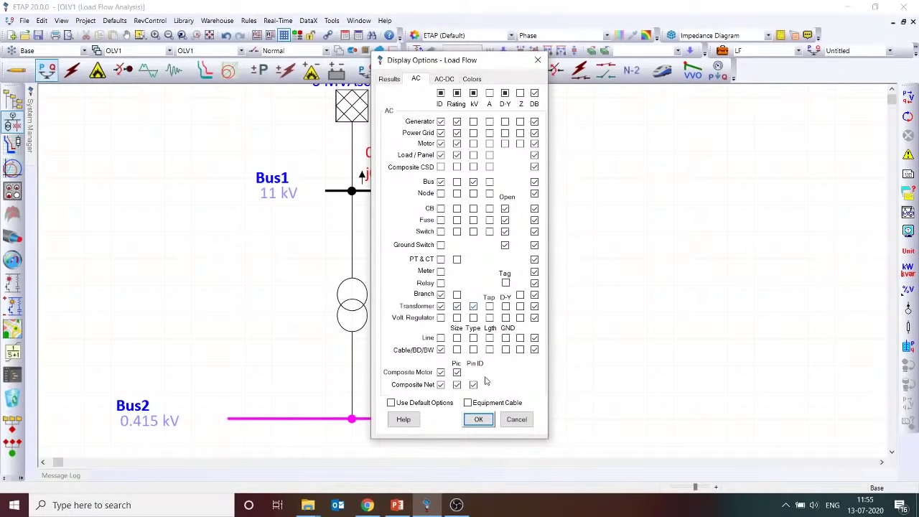
pyautogui.click(479, 420)
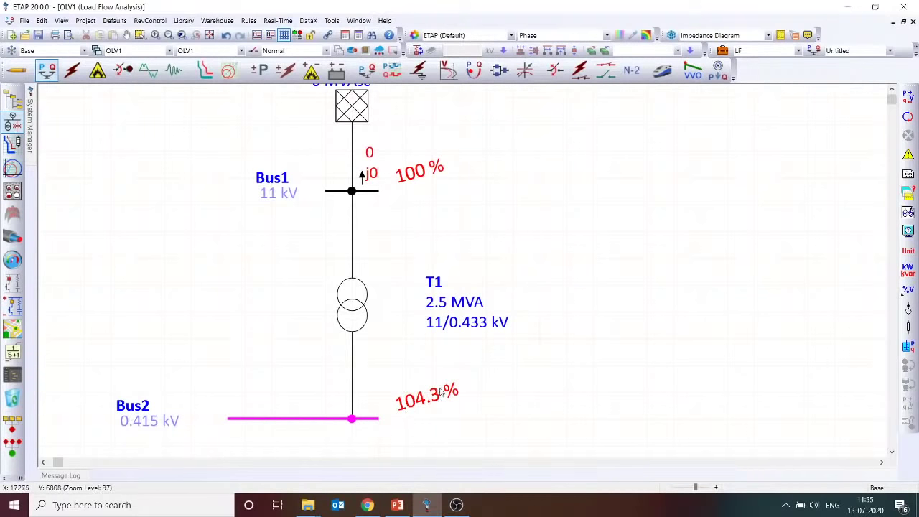
pyautogui.click(908, 251)
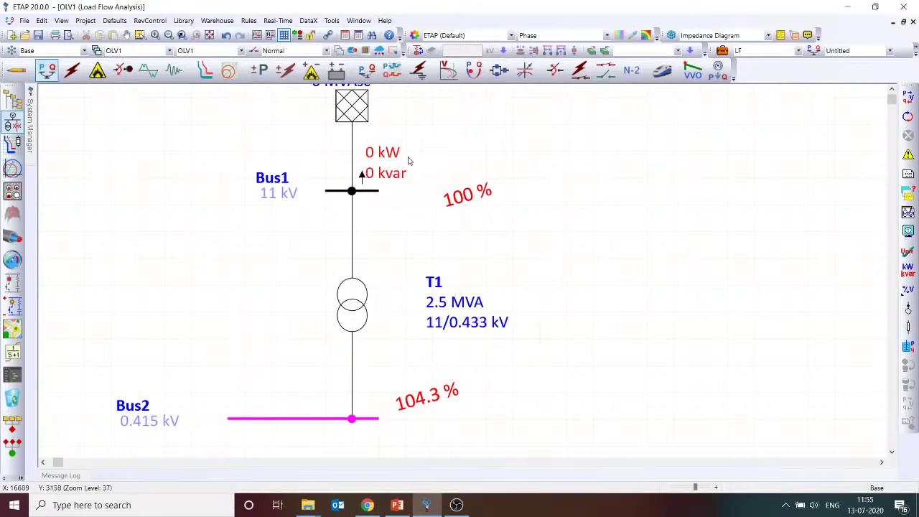
# Review the impedance data of transformer T1.
pyautogui.doubleClick(359, 308)
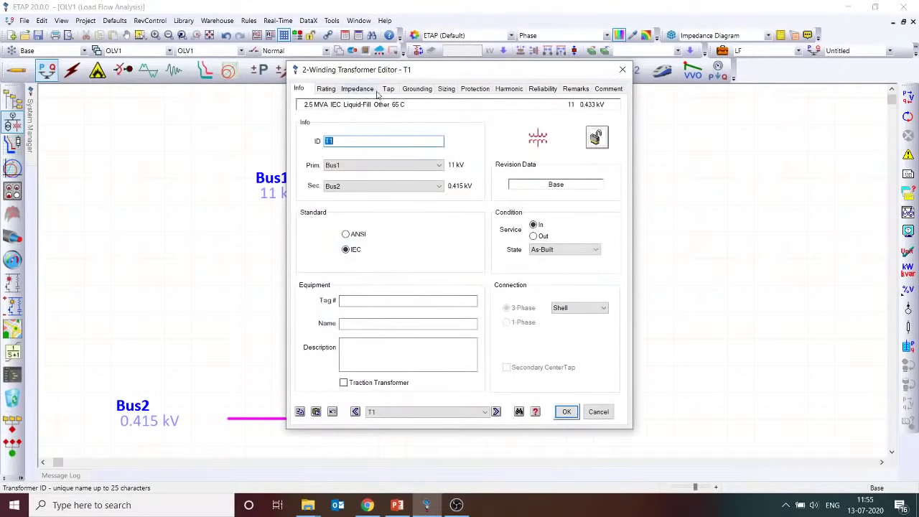
pyautogui.click(364, 90)
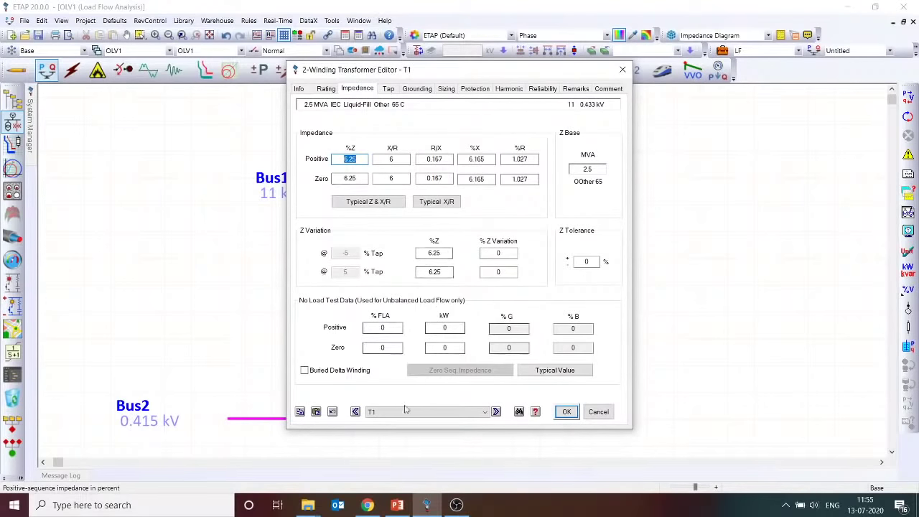
pyautogui.click(567, 411)
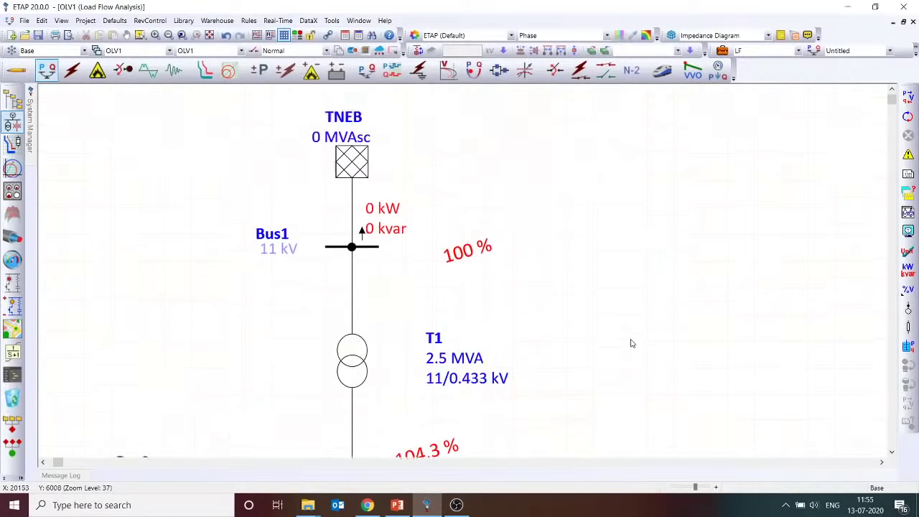
# Return to Edit Mode and place a lumped load beneath Bus2, connected to the bus.
pyautogui.click(14, 69)
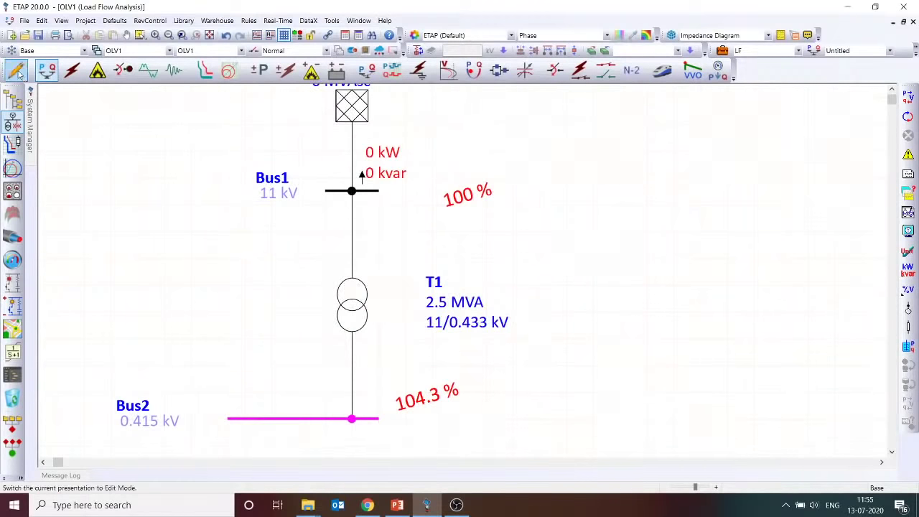
pyautogui.scroll(-3, 273, 330)
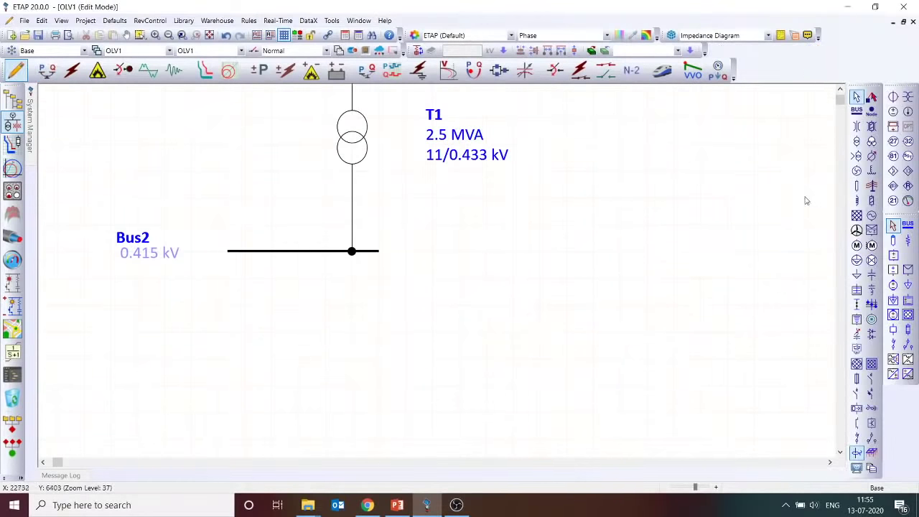
pyautogui.click(857, 260)
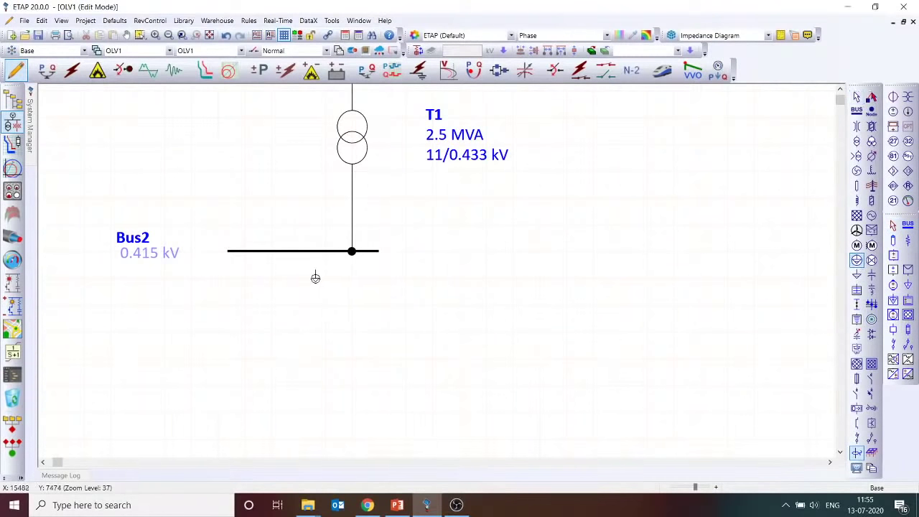
pyautogui.moveTo(351, 260); pyautogui.dragTo(352, 359)
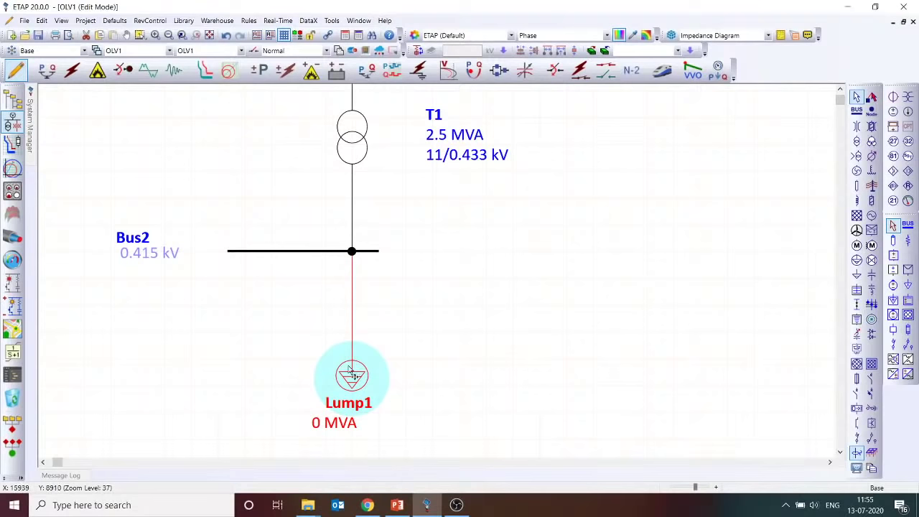
# Set the lumped load's rating to 2 MW at 80 % power factor, substituting the values from the power calculator.
pyautogui.doubleClick(352, 369)
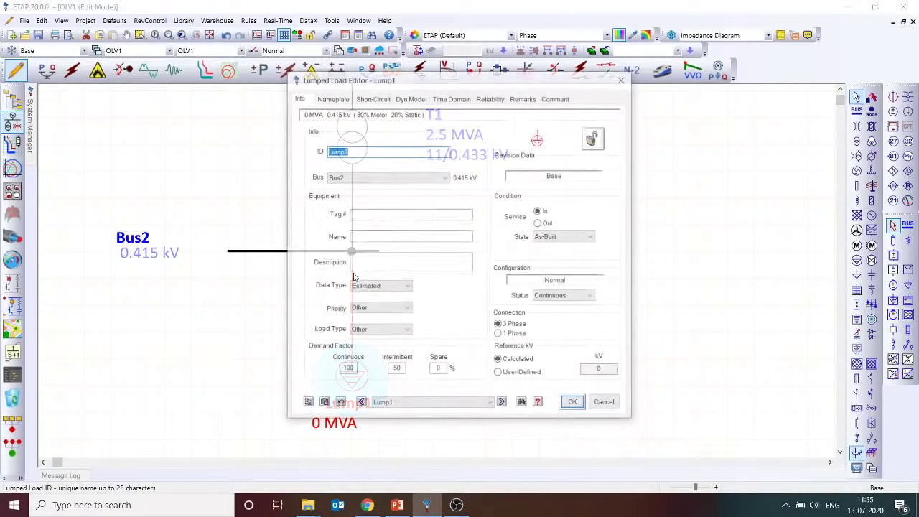
pyautogui.click(332, 98)
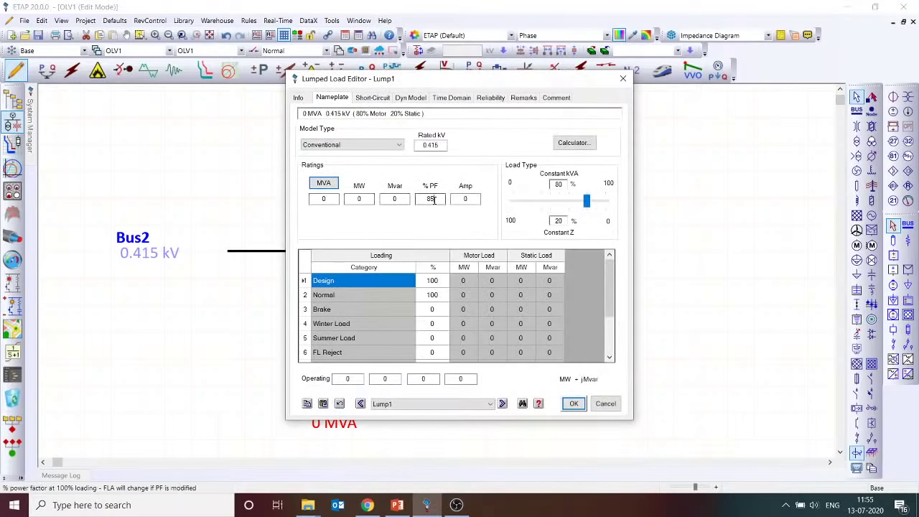
pyautogui.click(350, 199)
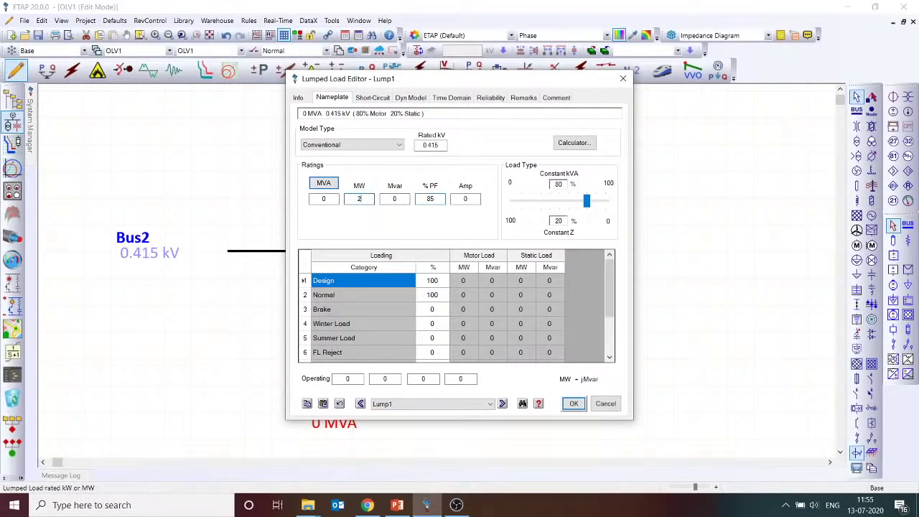
pyautogui.press('Tab')
pyautogui.press('Tab')
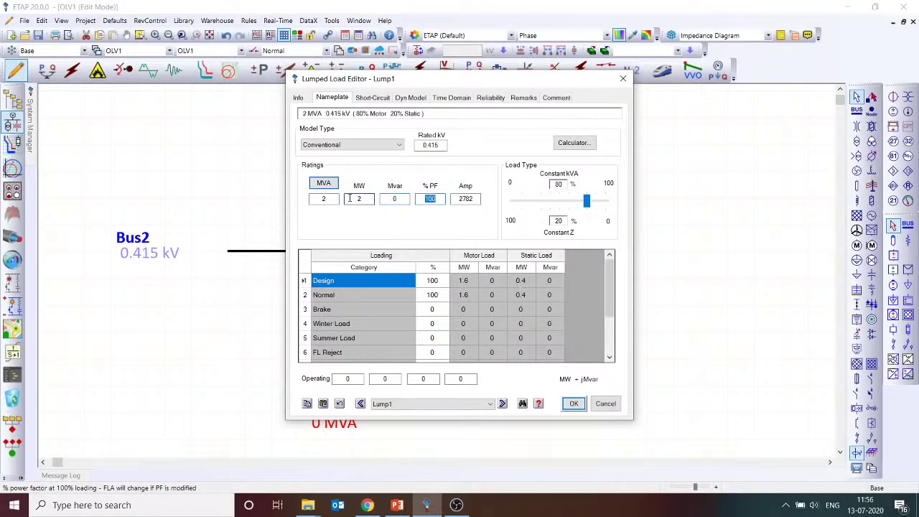
pyautogui.click(574, 143)
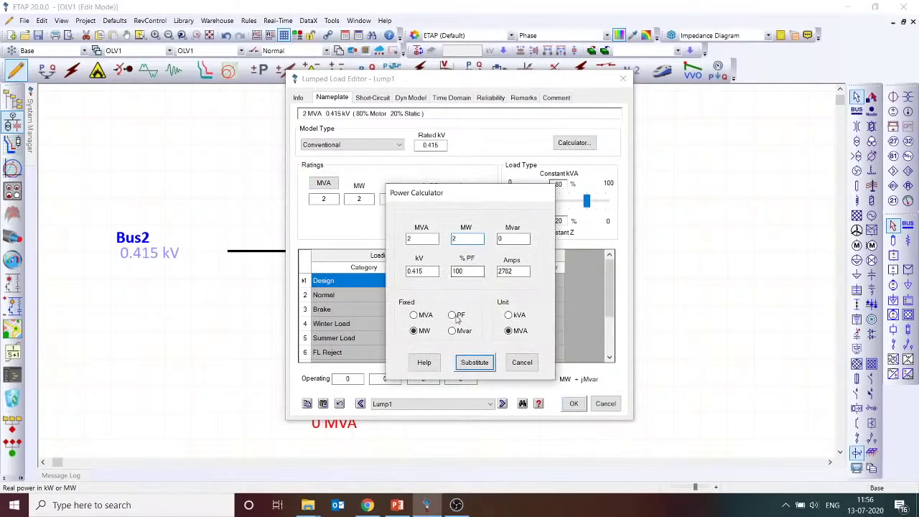
pyautogui.doubleClick(469, 272)
pyautogui.write('80')
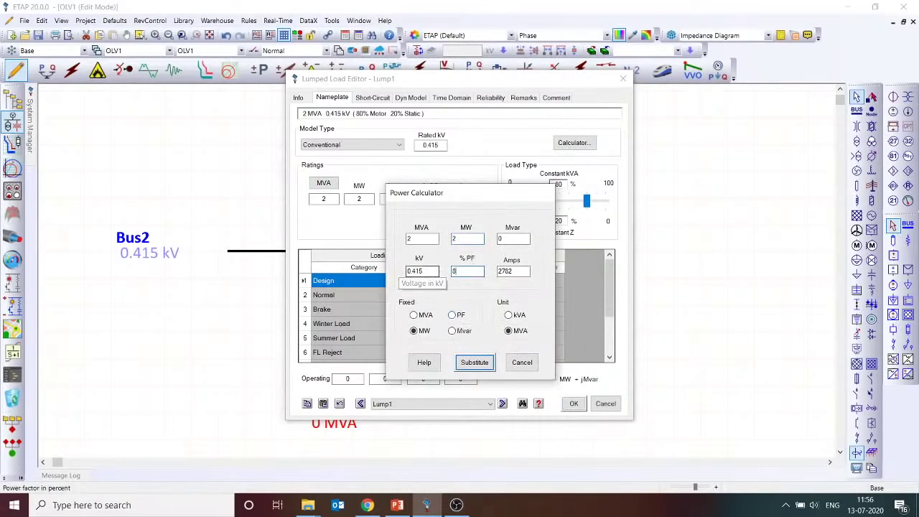
pyautogui.press('Tab')
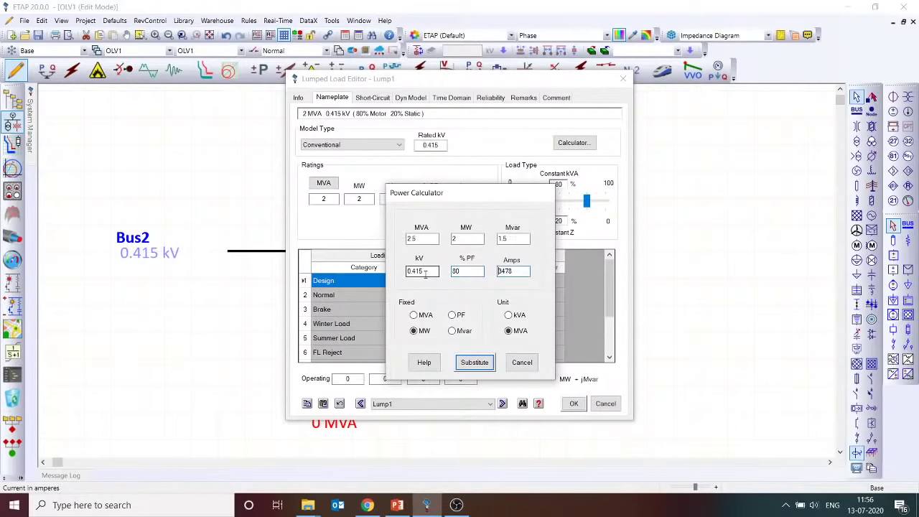
pyautogui.click(477, 362)
pyautogui.click(578, 403)
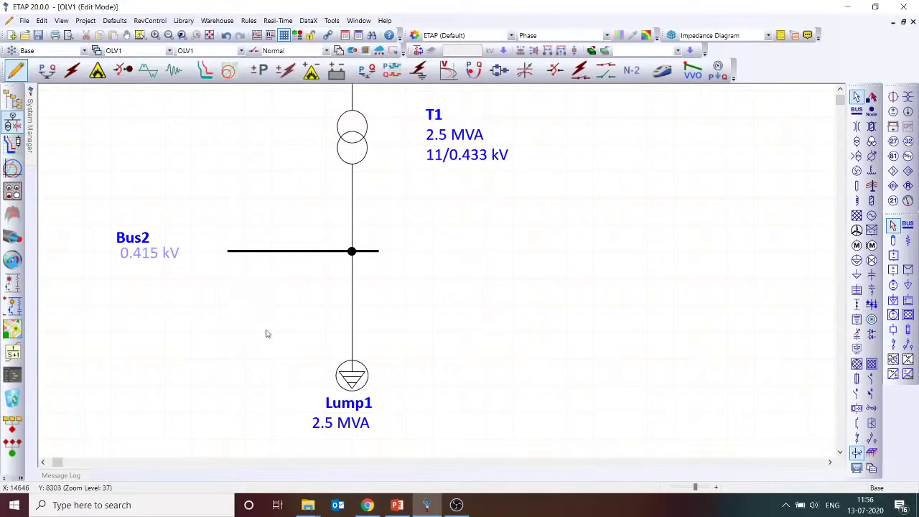
# Set the load type of Lump1 to 100 % constant kVA.
pyautogui.click(354, 374)
pyautogui.doubleClick(353, 373)
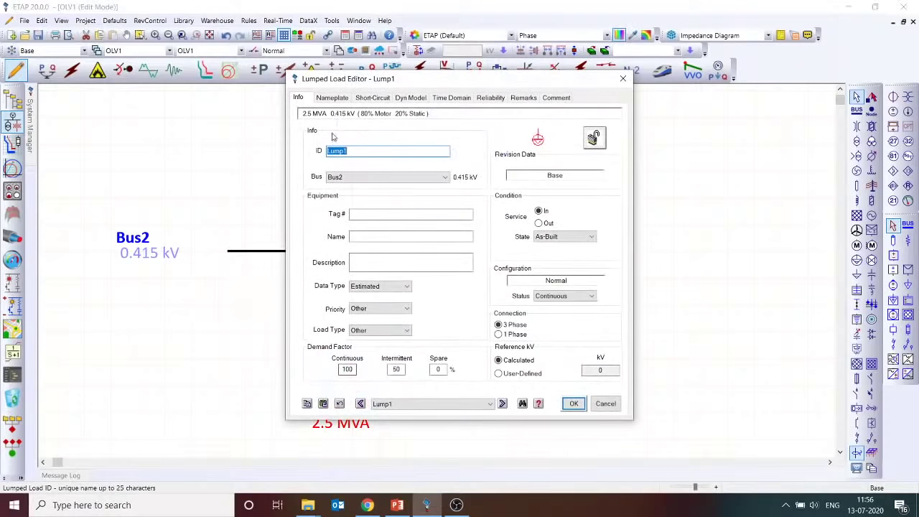
pyautogui.click(332, 98)
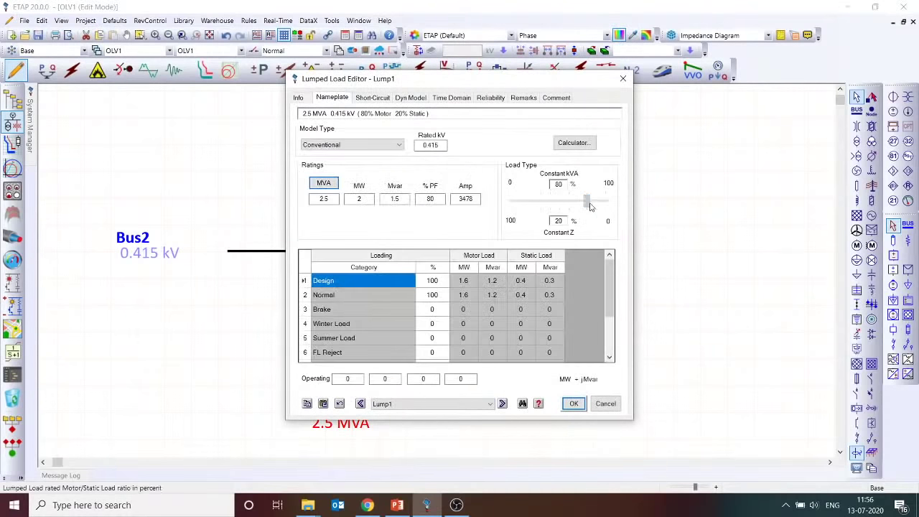
pyautogui.moveTo(587, 203); pyautogui.dragTo(631, 235)
pyautogui.click(579, 405)
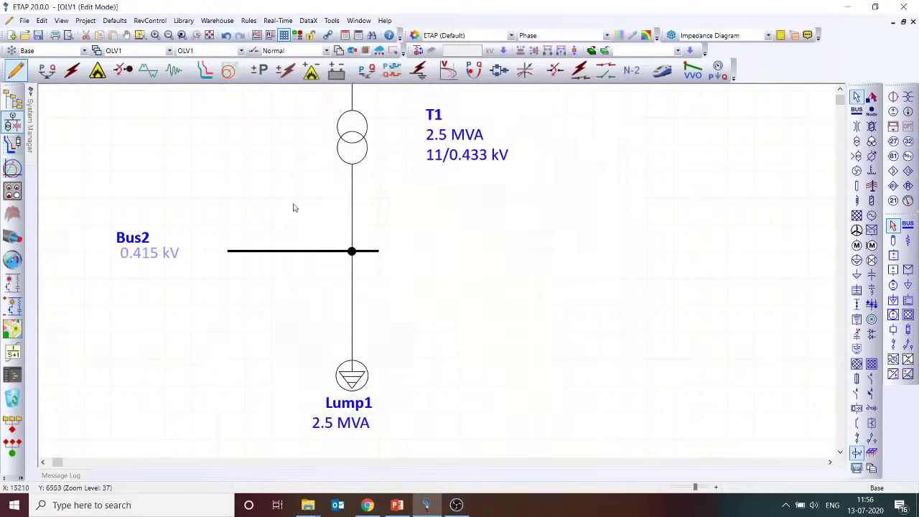
# Run the load flow in Load Flow Analysis mode and move Bus2's voltage annotation clear of the power flow results.
pyautogui.click(48, 72)
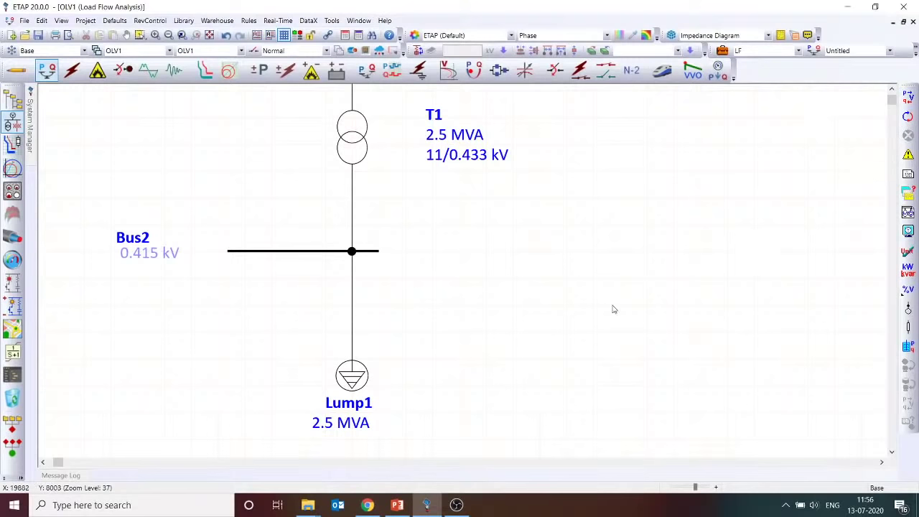
pyautogui.scroll(1, 614, 309)
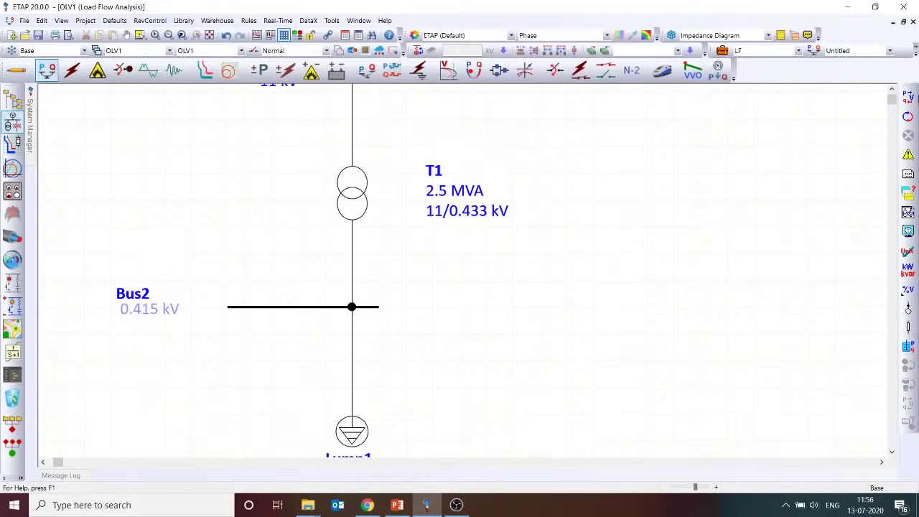
pyautogui.click(907, 97)
pyautogui.scroll(-3, 697, 381)
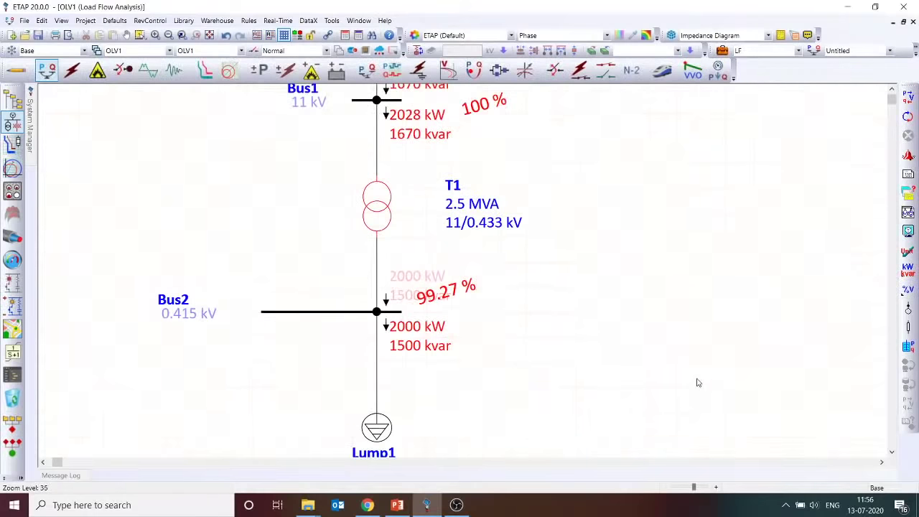
pyautogui.moveTo(488, 307); pyautogui.dragTo(553, 311)
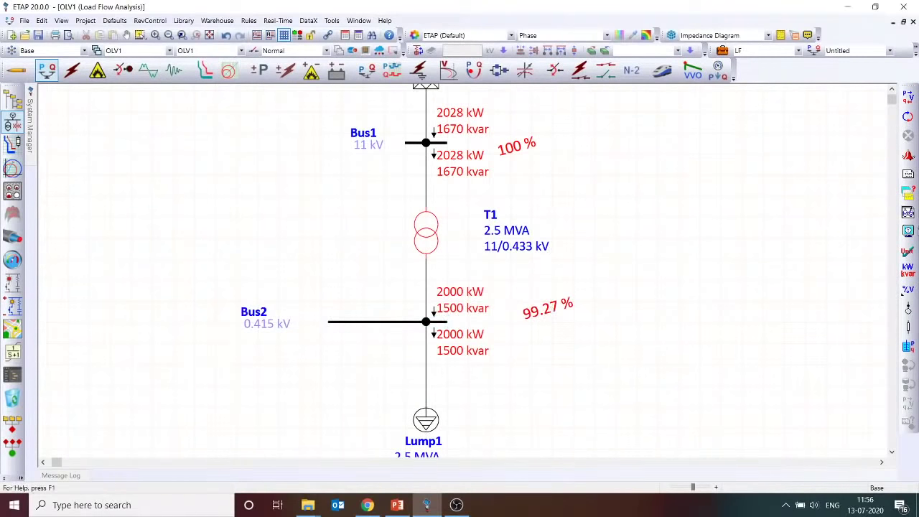
# Display the branch losses in kW + j kvar and place transformer T1's loss annotation to the left of its symbol.
pyautogui.click(907, 213)
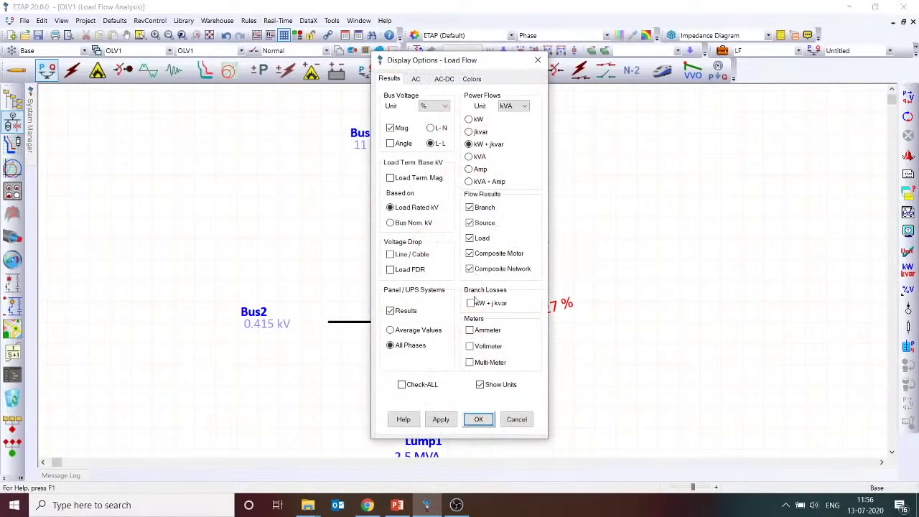
pyautogui.click(472, 304)
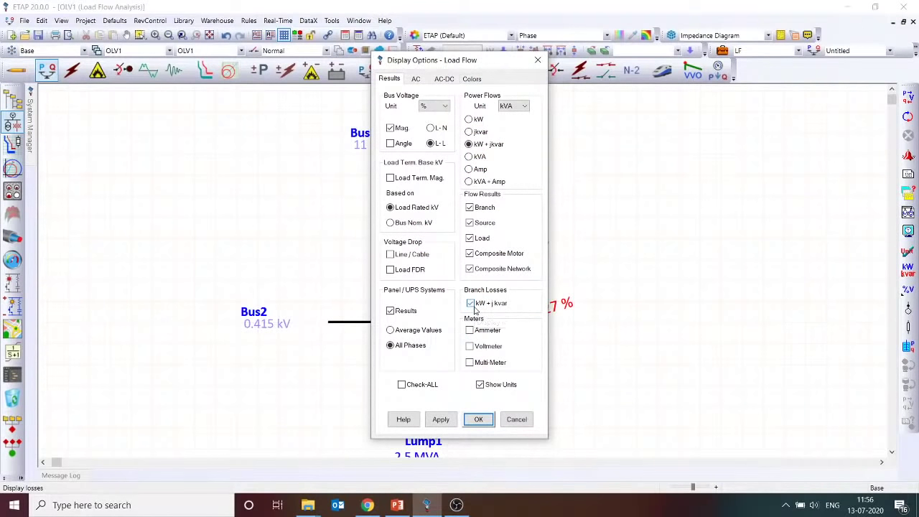
pyautogui.click(477, 419)
pyautogui.moveTo(517, 285); pyautogui.dragTo(316, 229)
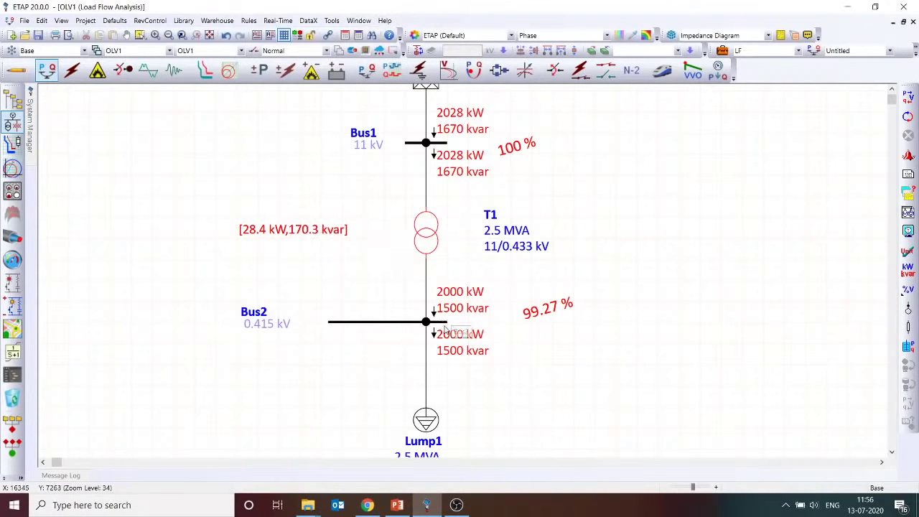
# Lengthen the Bus2 bar to the right so it extends well past the transformer connection.
pyautogui.click(446, 322)
pyautogui.moveTo(446, 322); pyautogui.dragTo(676, 323)
pyautogui.scroll(-1, 497, 406)
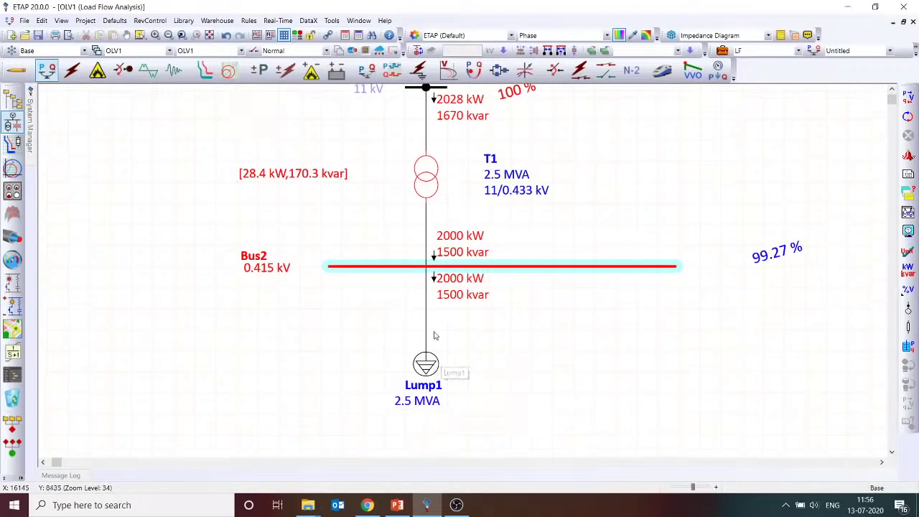
pyautogui.scroll(1, 434, 335)
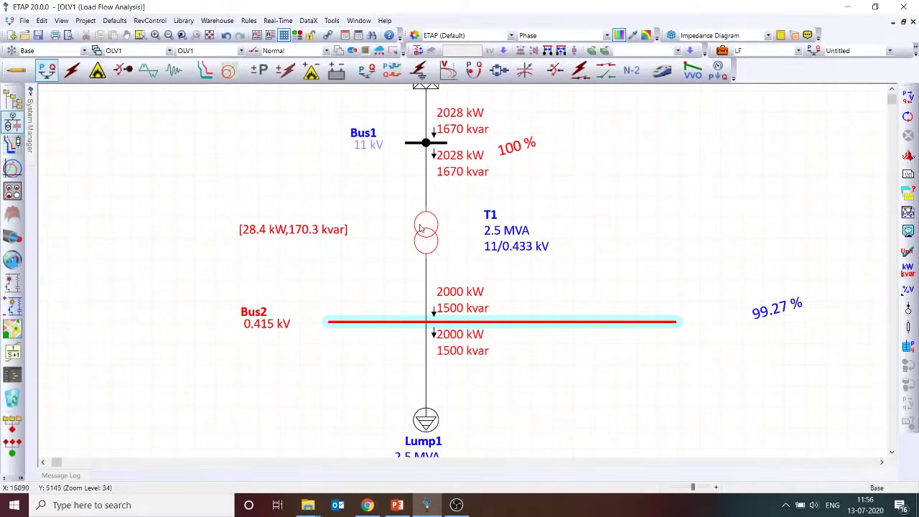
pyautogui.click(339, 295)
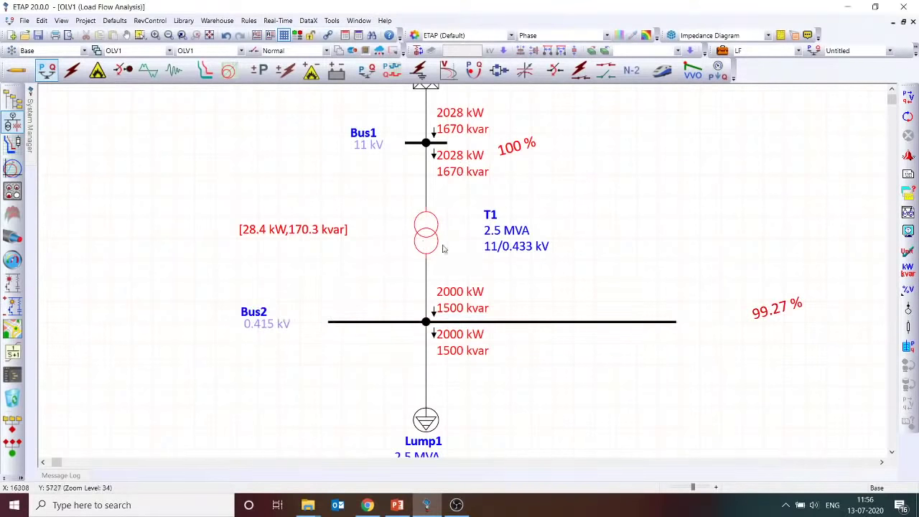
# Examine the critical and marginal load flow alerts in an enlarged Alert View, checking transformer T1's entry, and close it.
pyautogui.scroll(1, 443, 248)
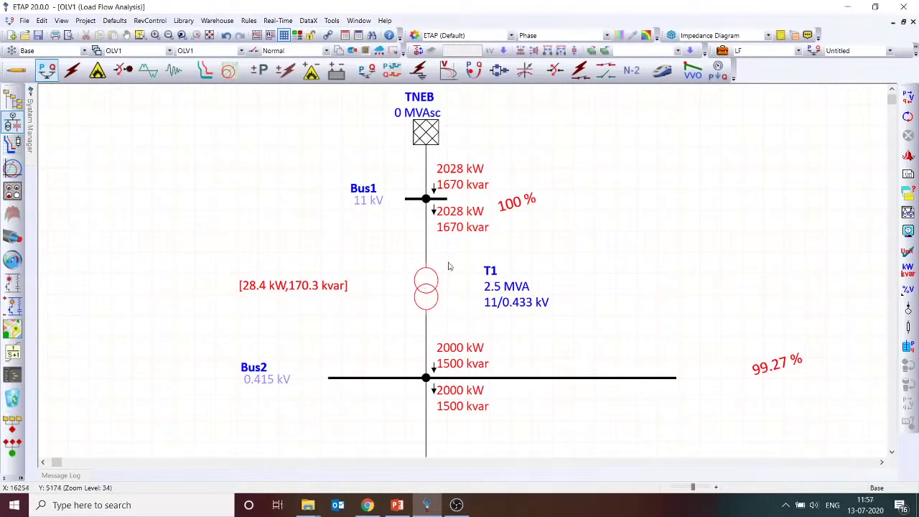
pyautogui.click(908, 155)
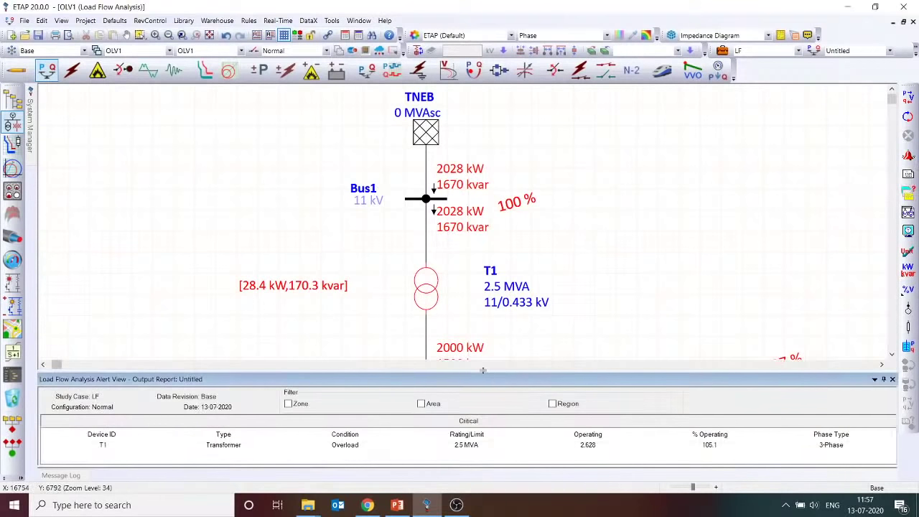
pyautogui.moveTo(483, 370); pyautogui.dragTo(483, 209)
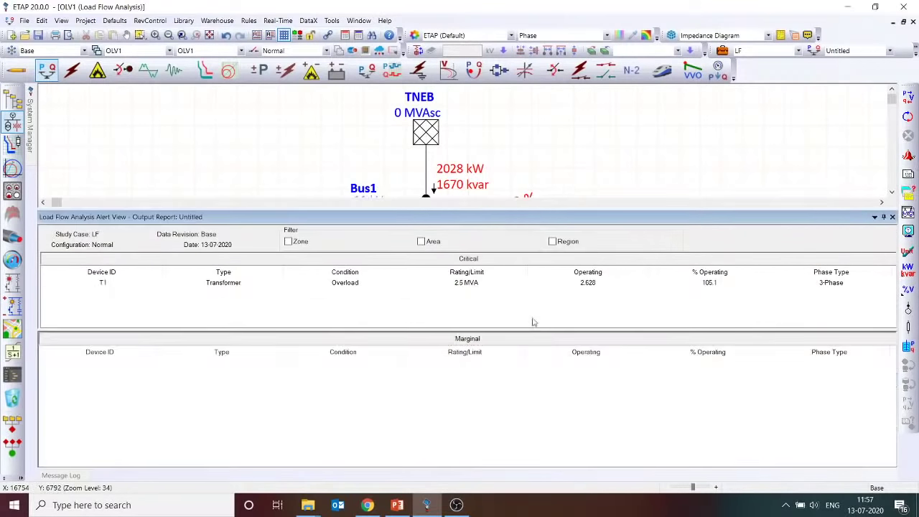
pyautogui.click(714, 287)
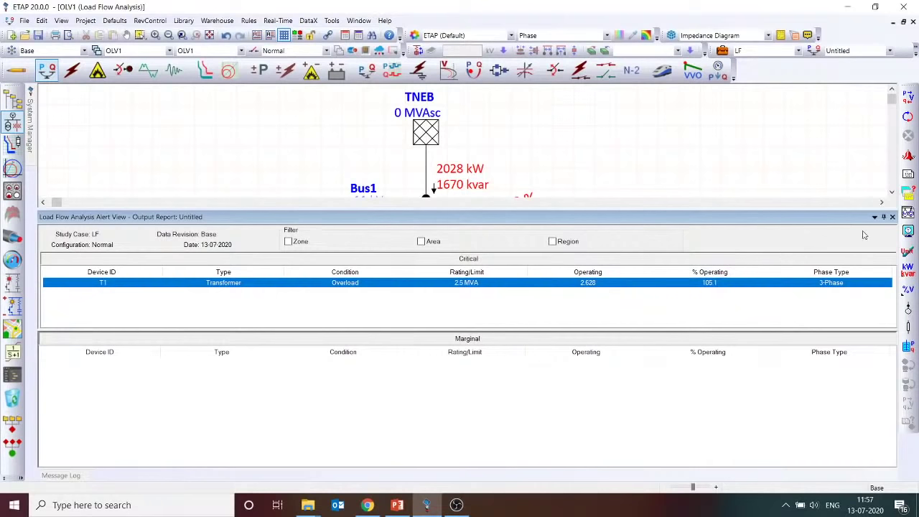
pyautogui.click(893, 217)
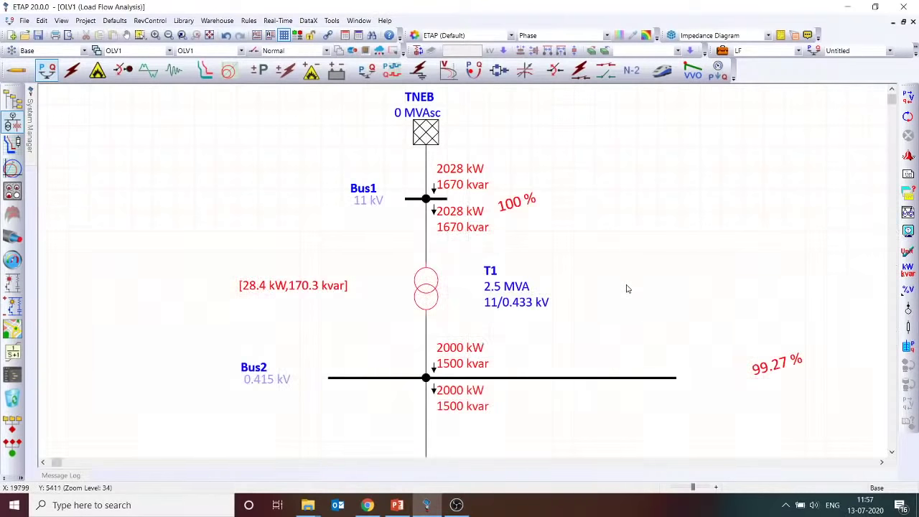
# Change the power flow results shown on the load flow diagram to kVA.
pyautogui.scroll(-2, 626, 289)
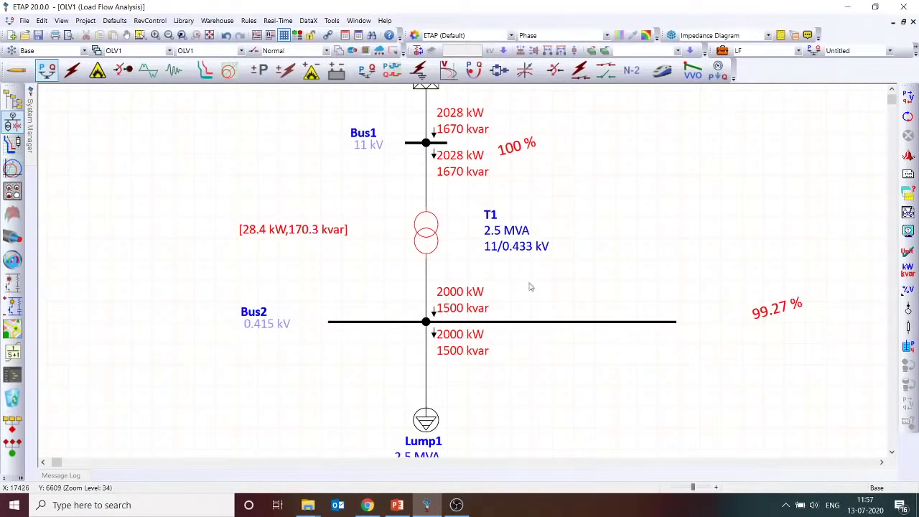
pyautogui.click(908, 231)
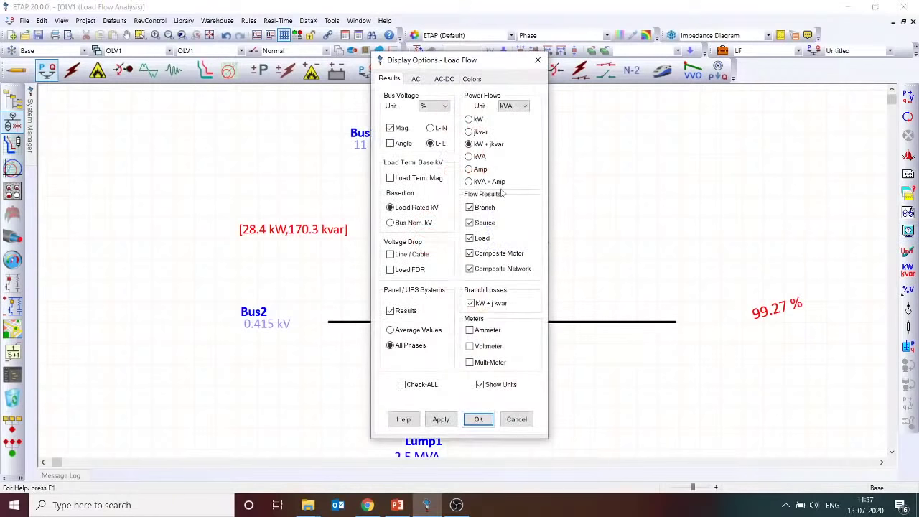
pyautogui.click(478, 157)
pyautogui.click(478, 419)
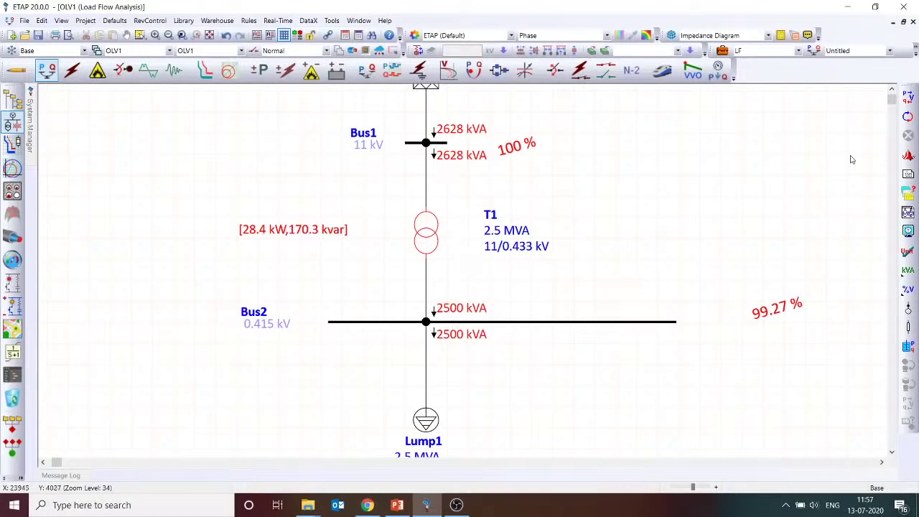
# Examine transformer T1's overload entry in the load flow Alert View and close the view.
pyautogui.click(908, 158)
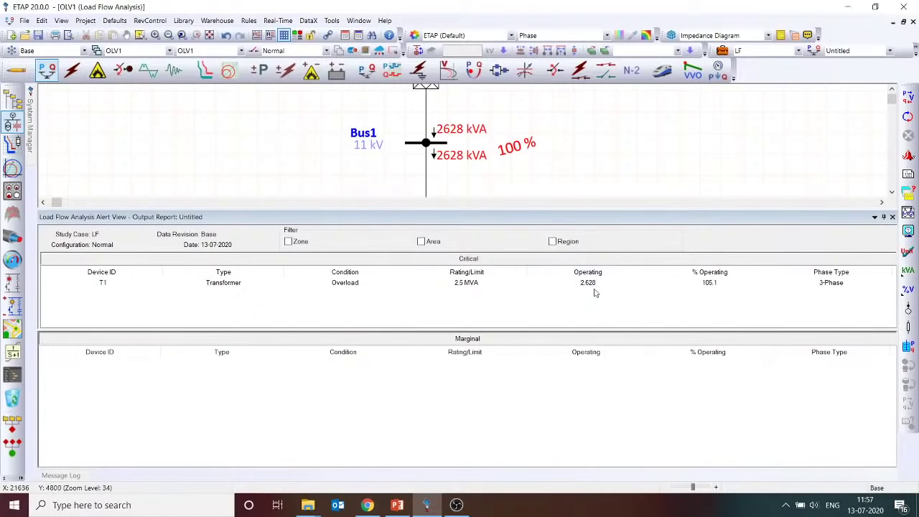
pyautogui.click(599, 287)
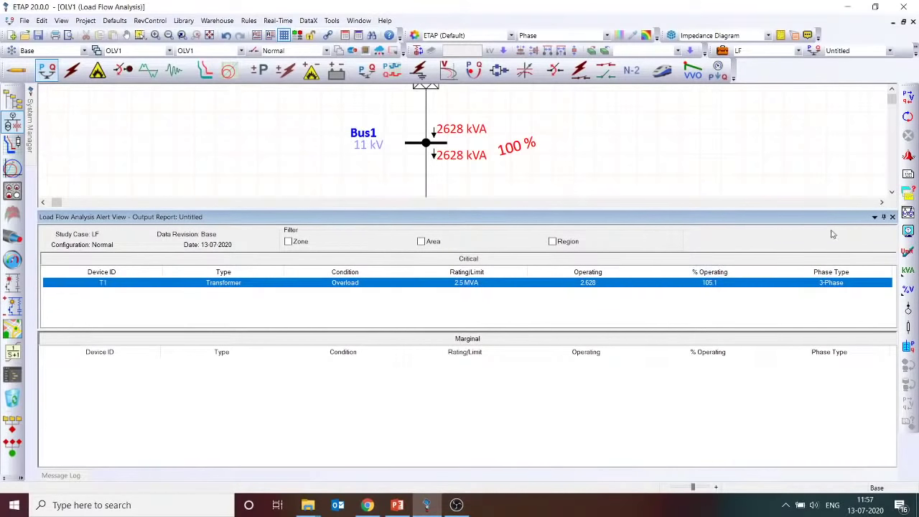
pyautogui.click(893, 218)
pyautogui.click(892, 217)
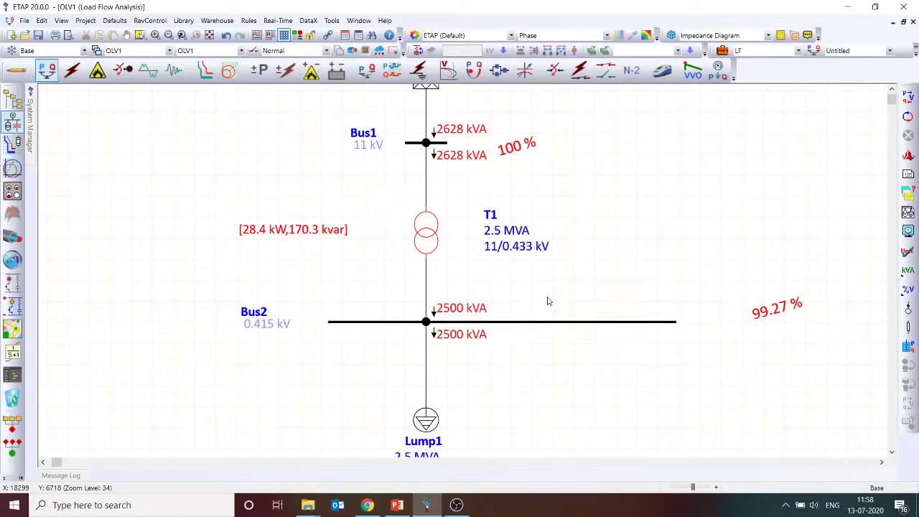
# Add a wind turbine generator to the diagram in edit mode and place it above the Bus2 bar's right-hand end.
pyautogui.click(16, 70)
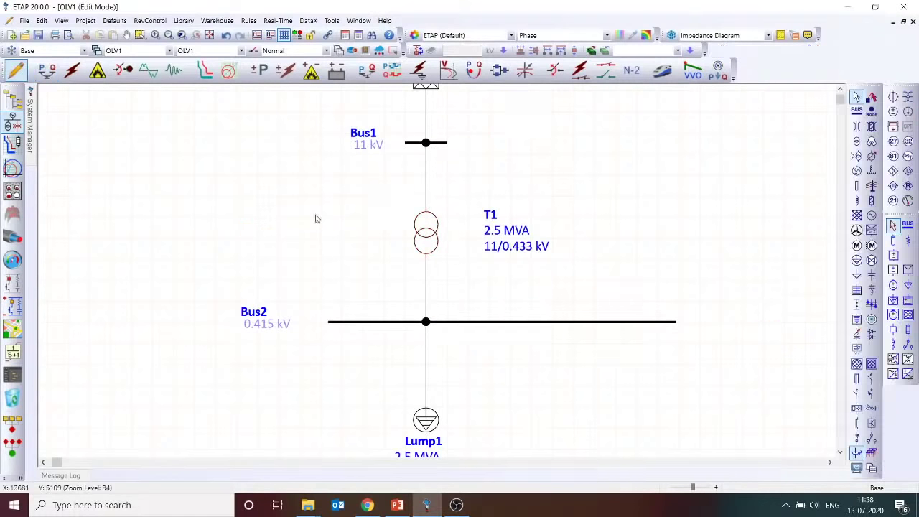
pyautogui.click(857, 231)
pyautogui.click(776, 259)
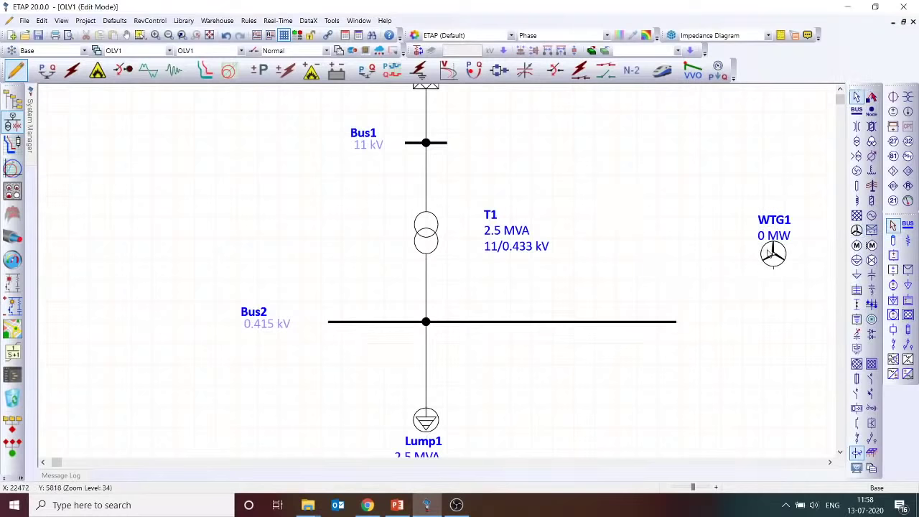
pyautogui.moveTo(768, 253); pyautogui.dragTo(646, 253)
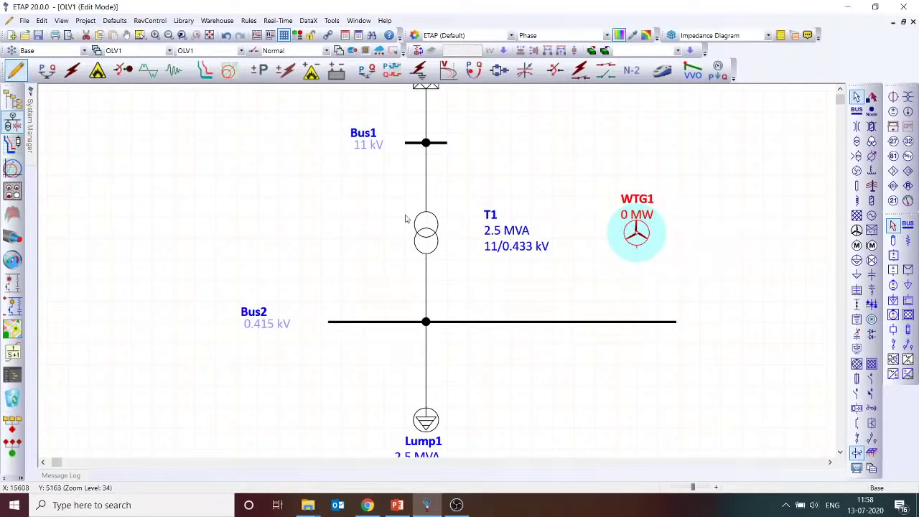
# Rerun the load flow analysis and show the power flow results as kW + kvar.
pyautogui.click(44, 69)
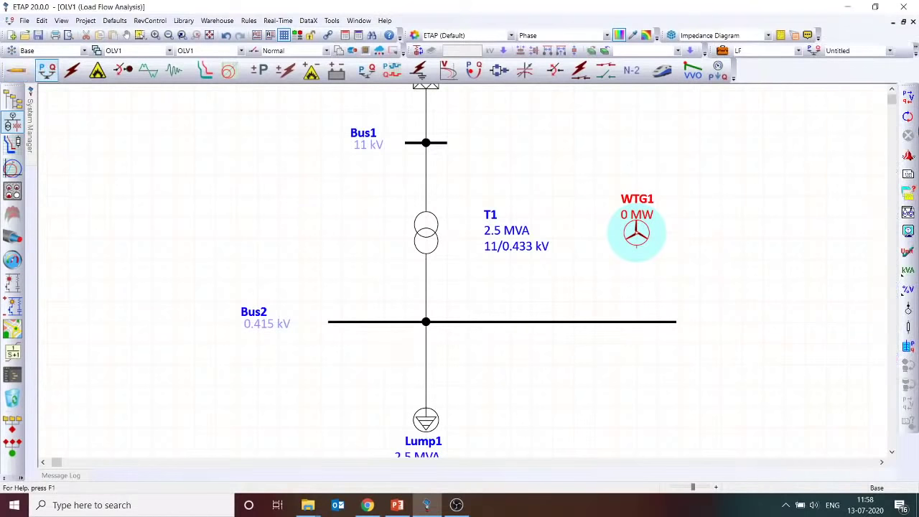
pyautogui.click(911, 104)
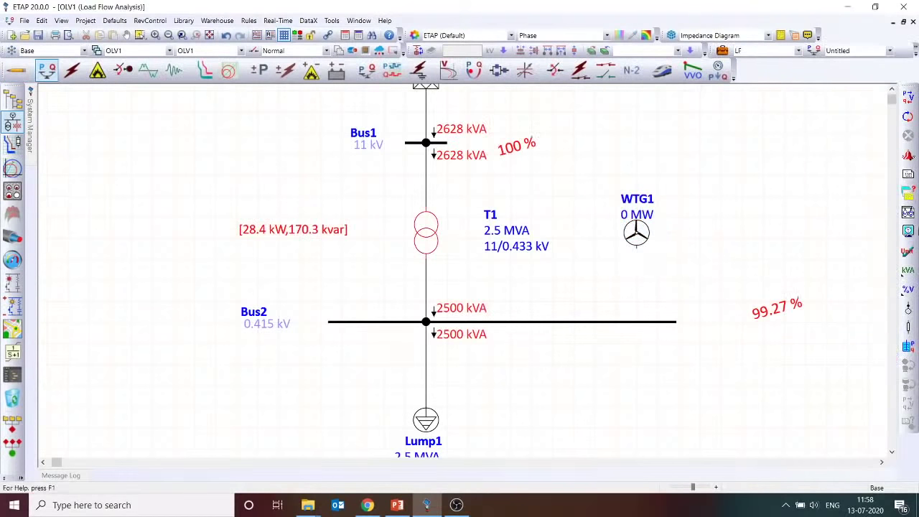
pyautogui.click(907, 272)
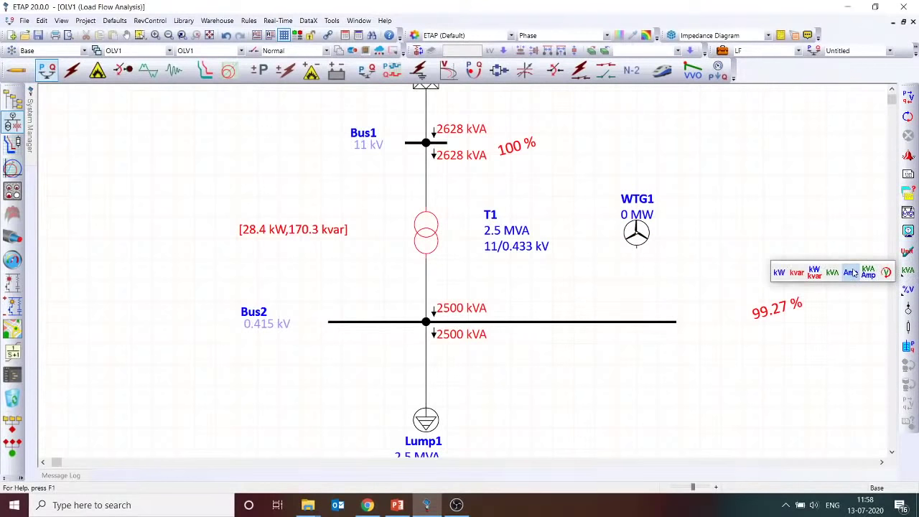
pyautogui.click(816, 272)
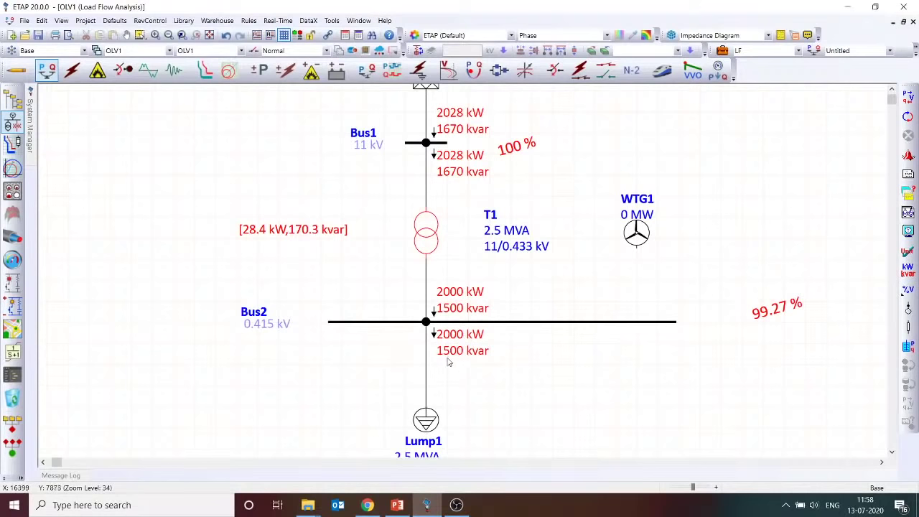
# Set the load flow display options to show power flows in kVA with % PF and apply them.
pyautogui.click(908, 230)
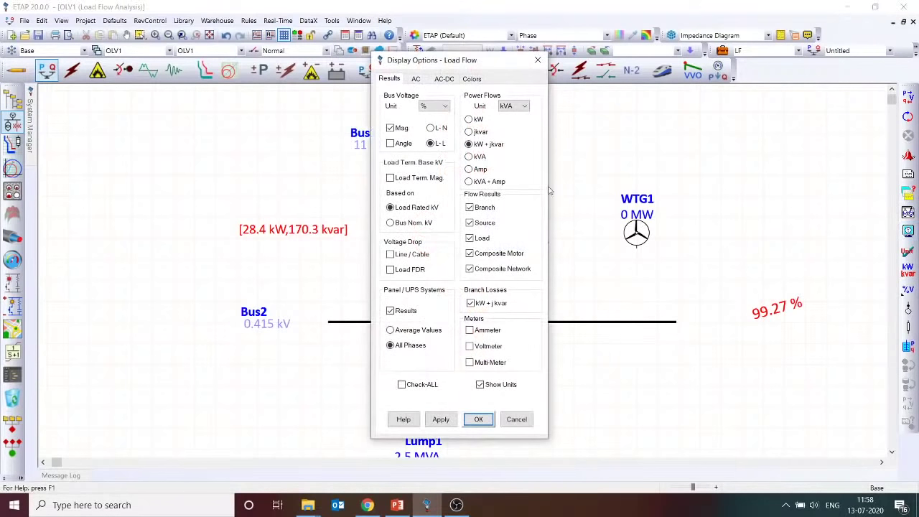
pyautogui.click(479, 158)
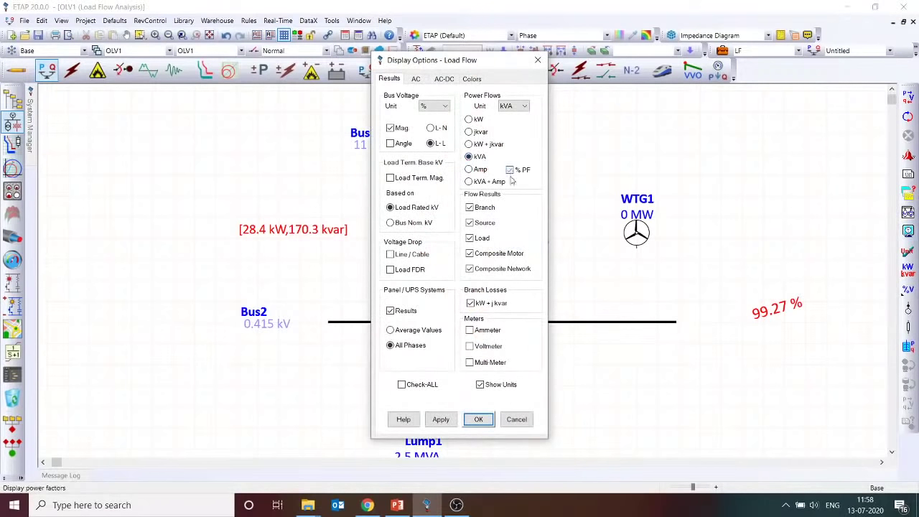
pyautogui.click(479, 422)
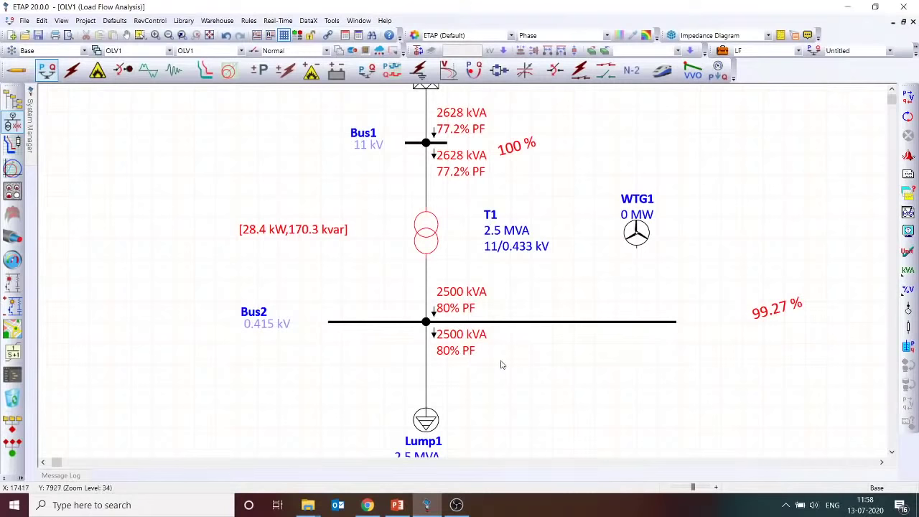
pyautogui.click(411, 145)
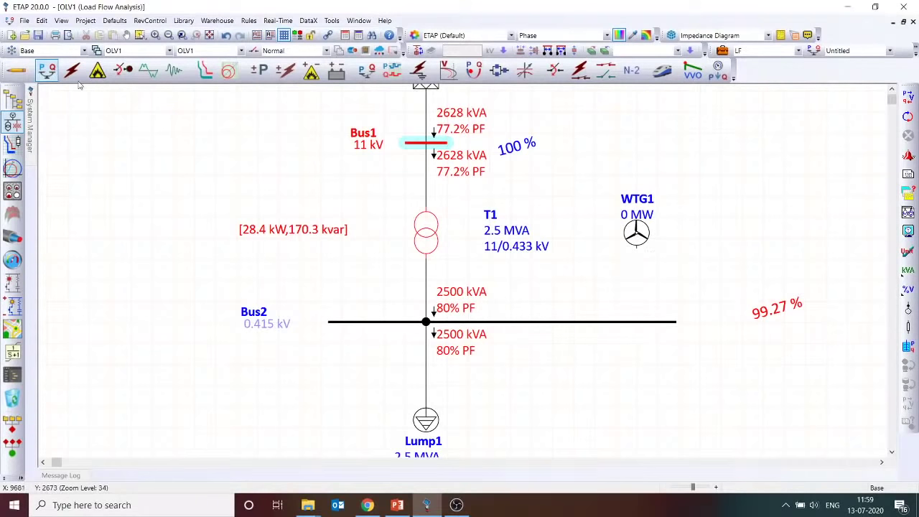
# Connect wind turbine generator WTG1 to Bus2 in edit mode and set its rated power to 1 MW.
pyautogui.click(15, 70)
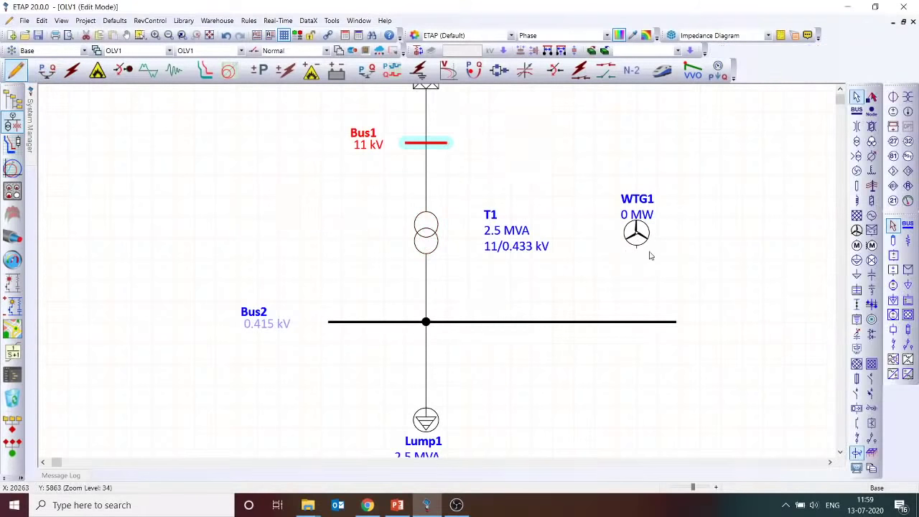
pyautogui.moveTo(637, 248); pyautogui.dragTo(638, 322)
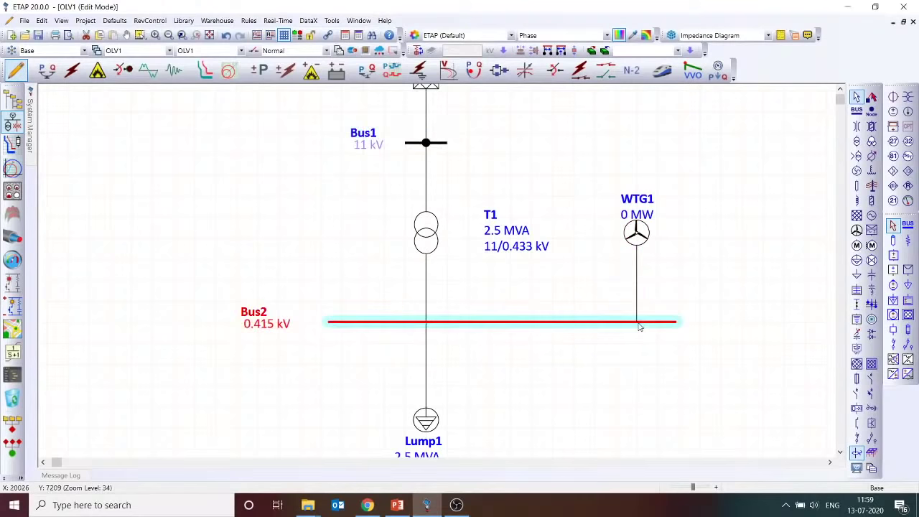
pyautogui.doubleClick(640, 236)
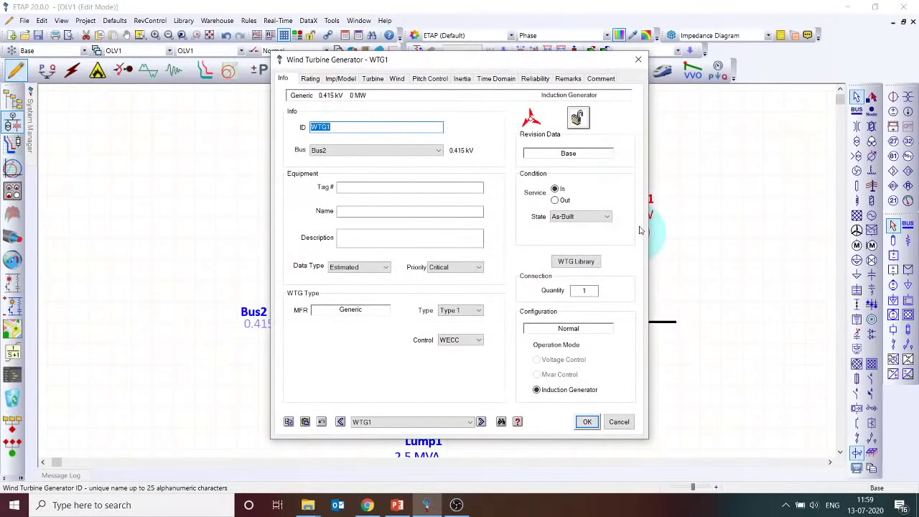
pyautogui.click(473, 314)
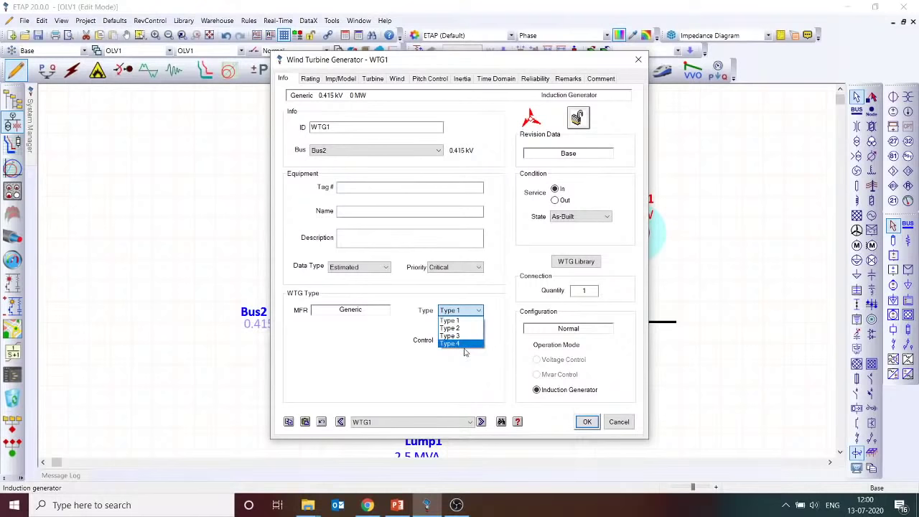
pyautogui.click(490, 297)
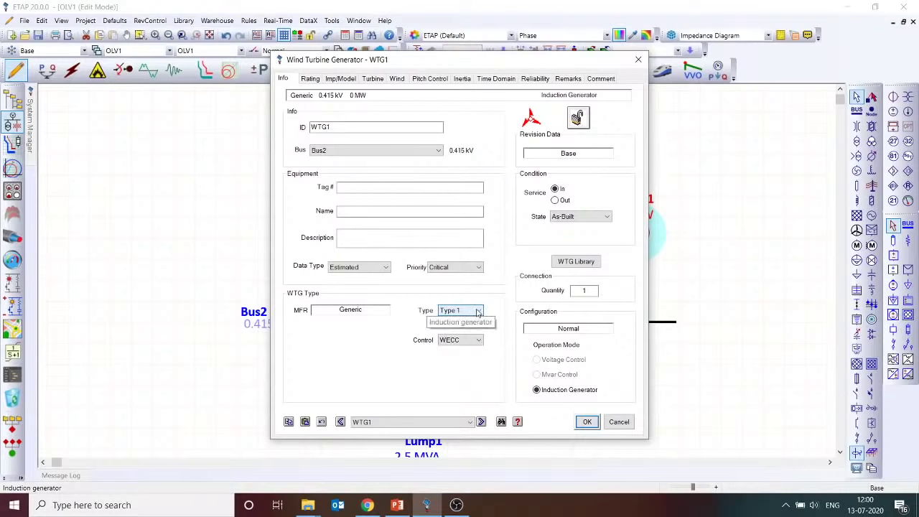
pyautogui.click(310, 79)
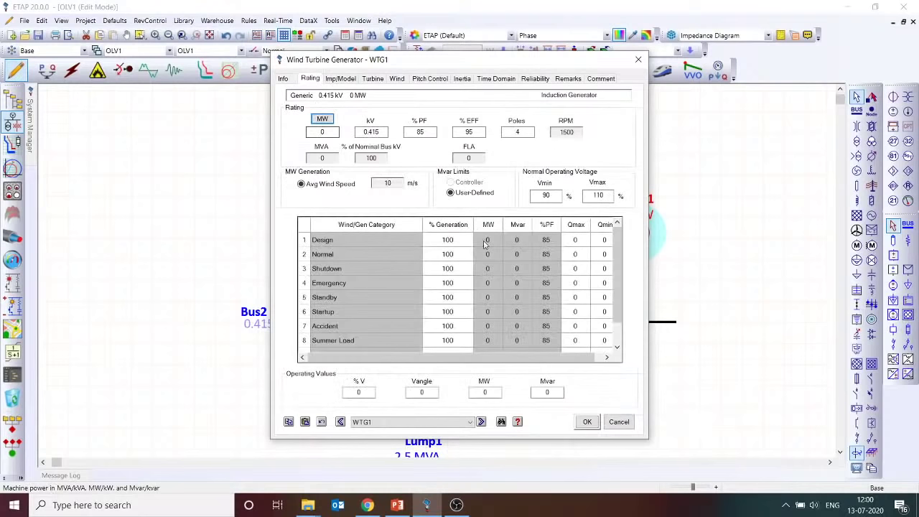
pyautogui.click(323, 132)
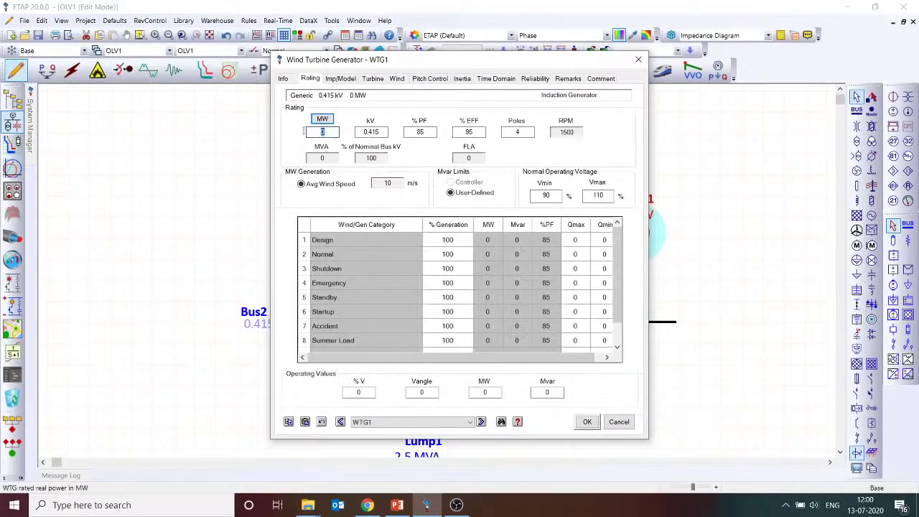
pyautogui.press('Tab')
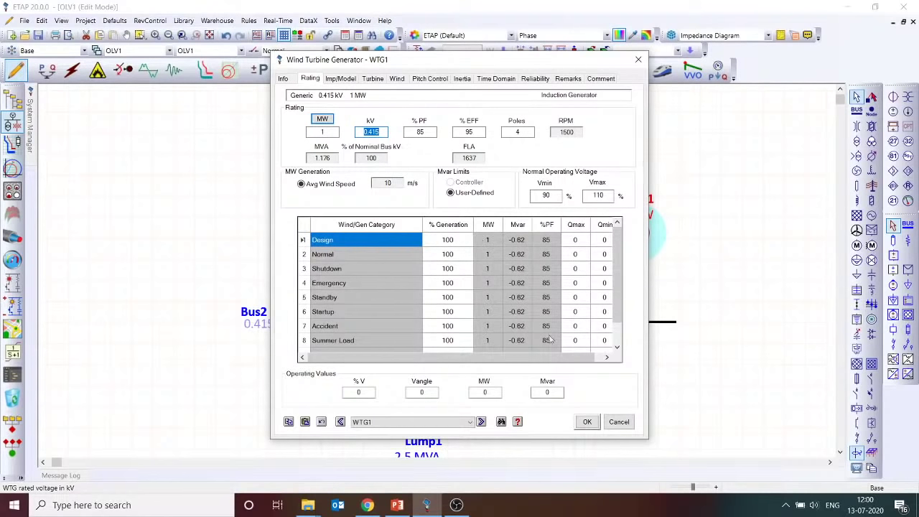
pyautogui.click(588, 423)
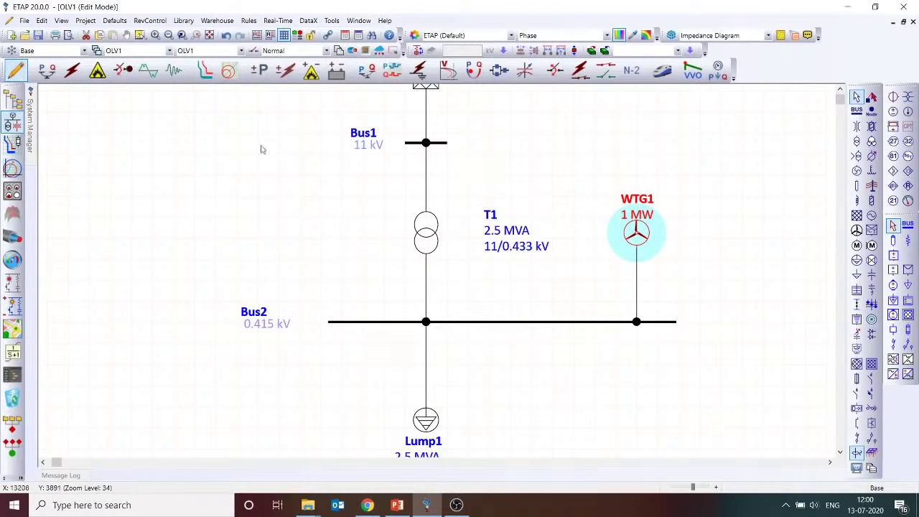
# Run the load flow with WTG1 connected to Bus2 and return to edit mode.
pyautogui.click(46, 69)
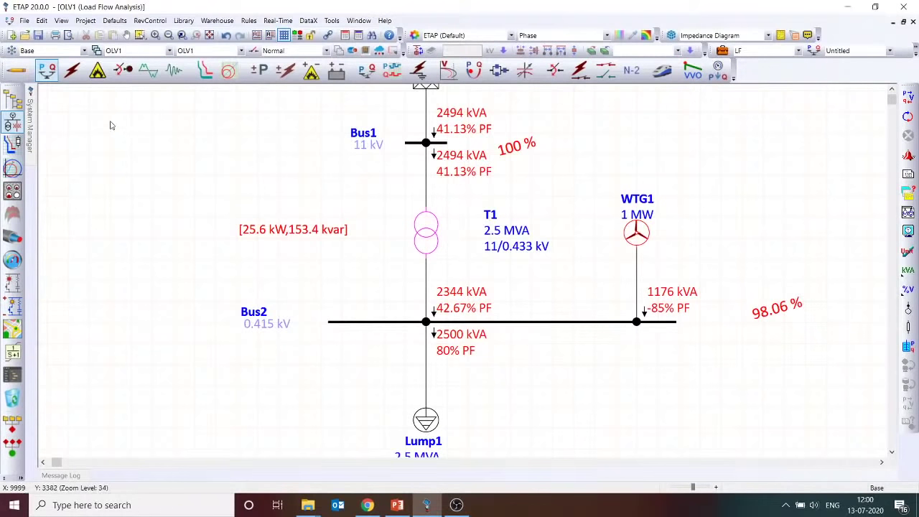
pyautogui.click(16, 70)
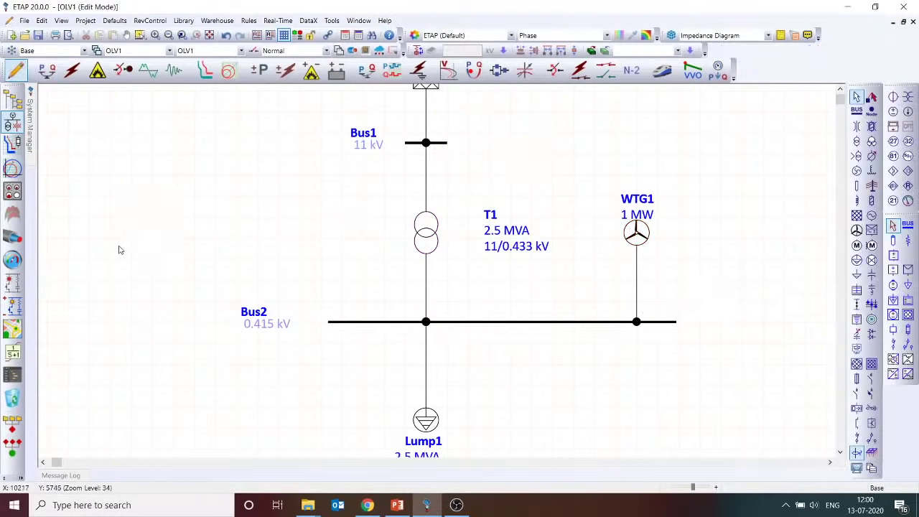
# Copy the entire network from the TNEB grid down to Lump1 and paste the duplicate to the right of the original.
pyautogui.scroll(-5, 120, 250)
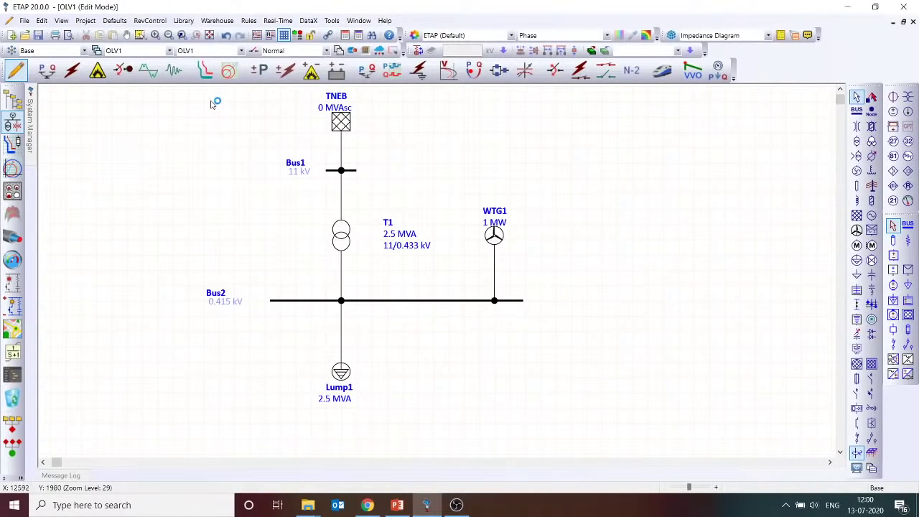
pyautogui.moveTo(211, 101); pyautogui.dragTo(572, 422)
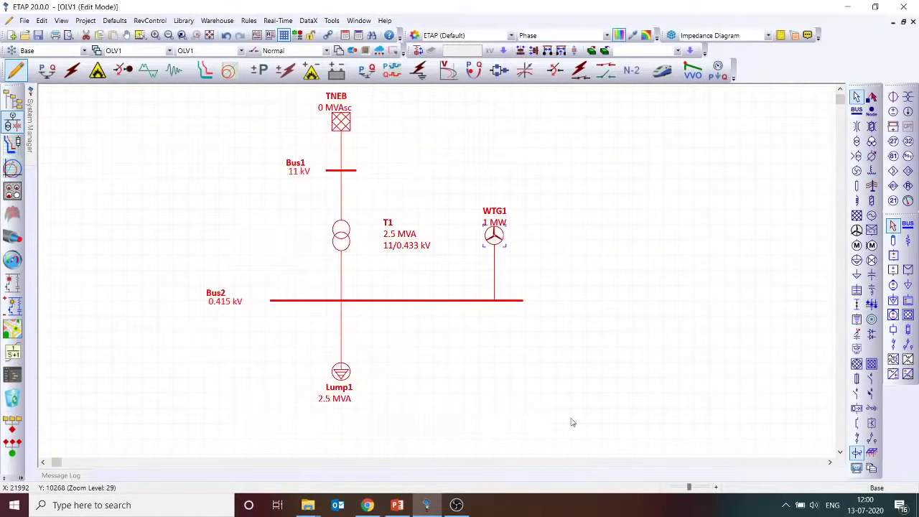
pyautogui.click(683, 202)
pyautogui.rightClick(642, 137)
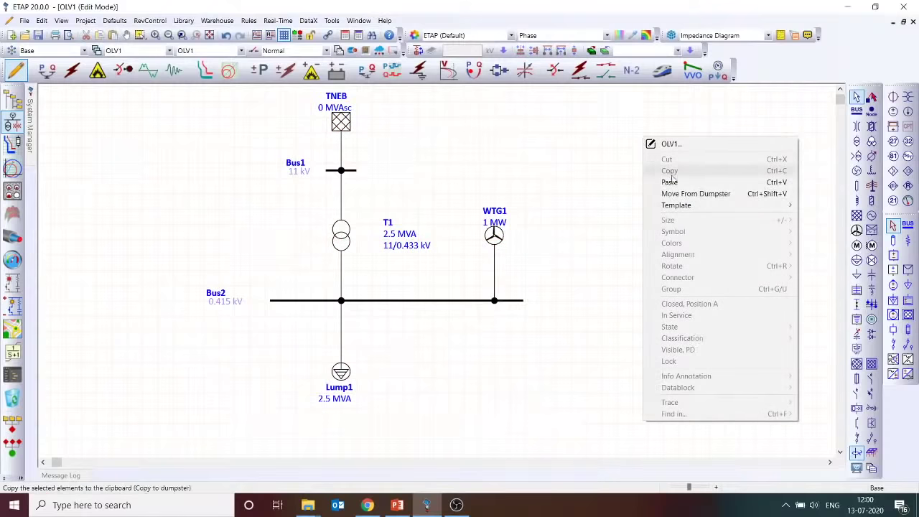
pyautogui.click(675, 193)
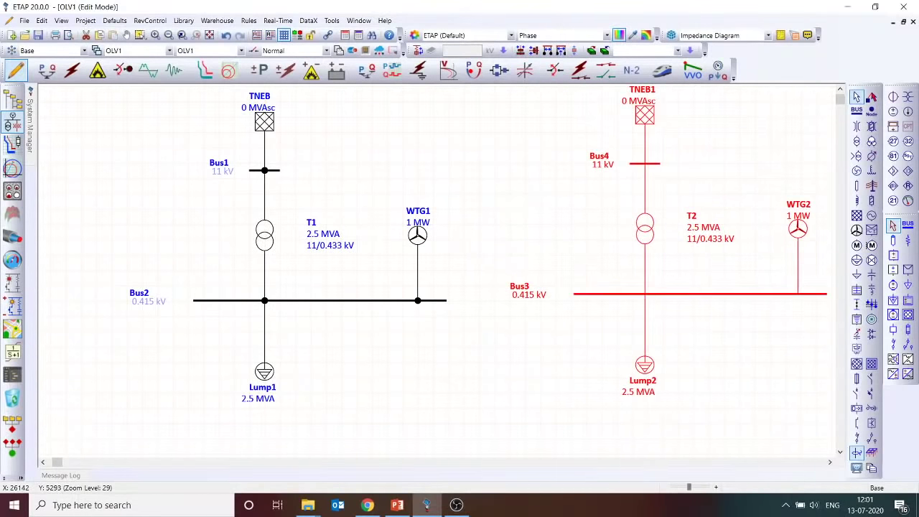
pyautogui.click(646, 224)
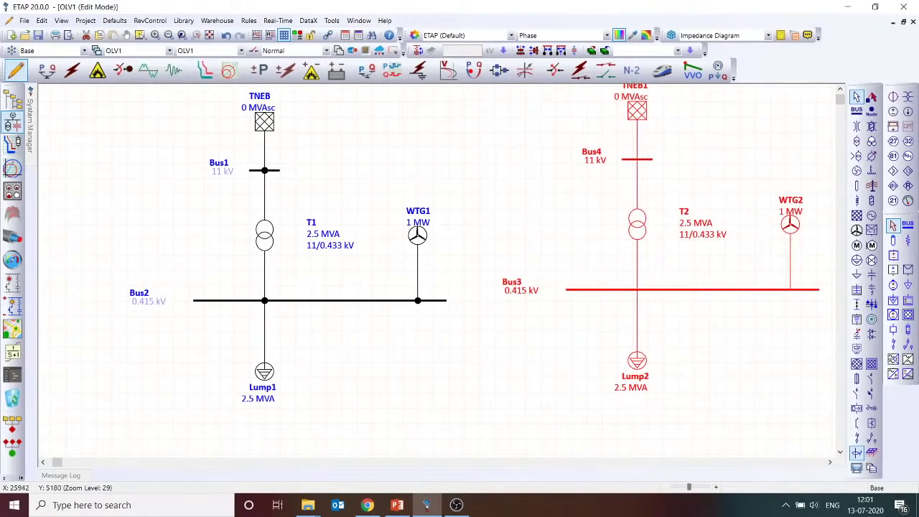
# Switch to Chrome, post the copied Google Forms link in the YouTube Studio live chat, and return to ETAP.
pyautogui.click(367, 505)
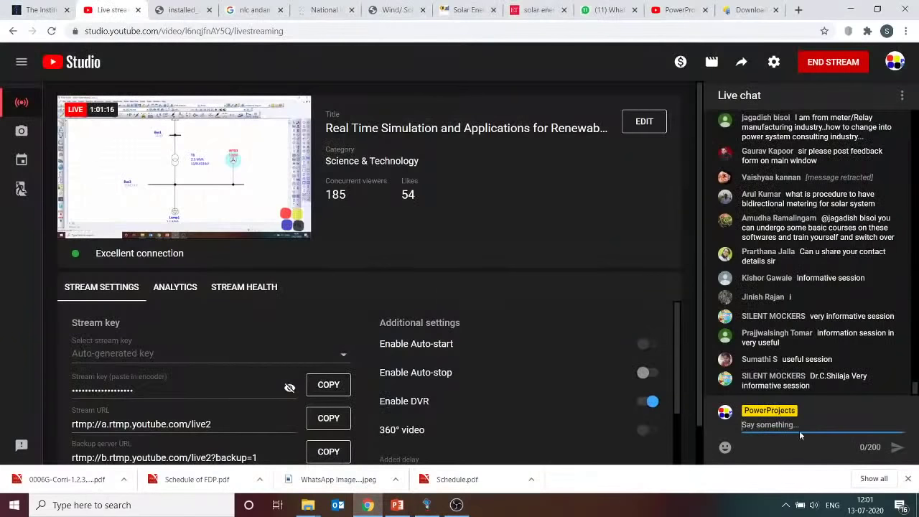
pyautogui.hotkey('ctrl', 'v')
pyautogui.press('Return')
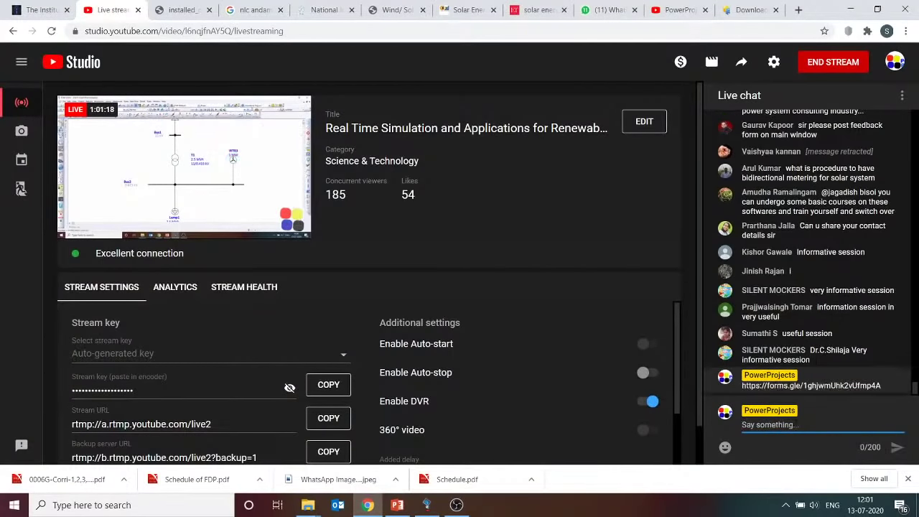
pyautogui.hotkey('alt', 'Tab')
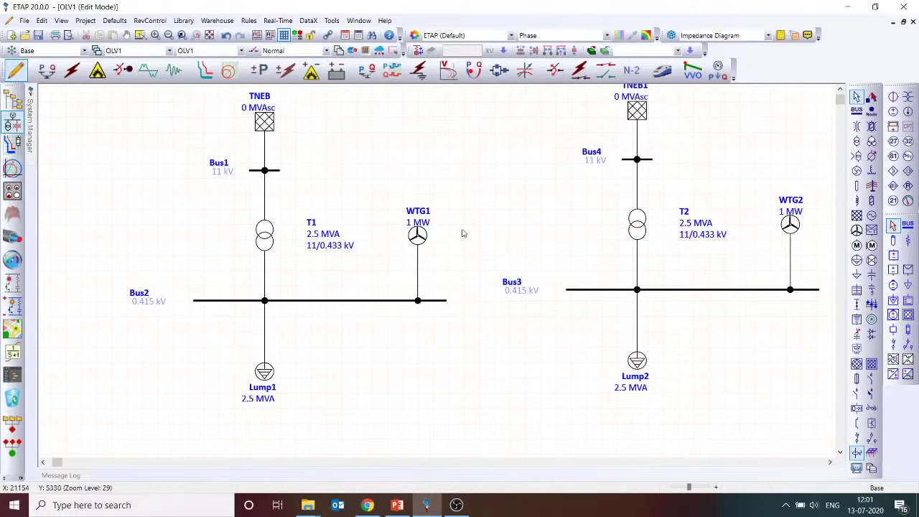
# Ungroup the duplicated network and delete wind turbine generator WTG2 from Bus3.
pyautogui.click(790, 224)
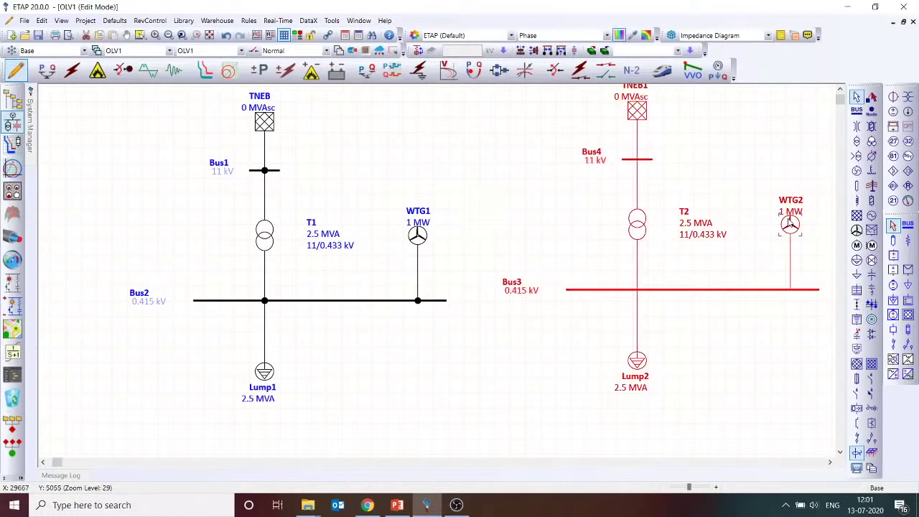
pyautogui.rightClick(804, 237)
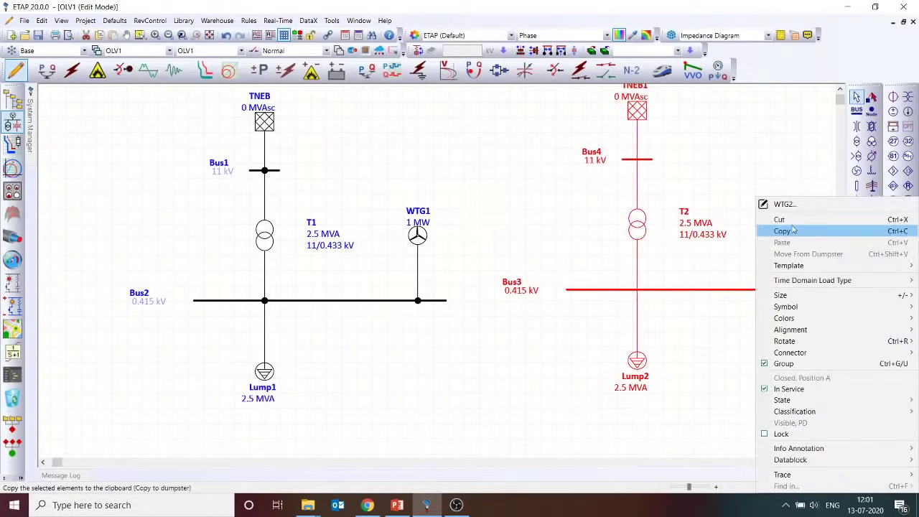
pyautogui.click(797, 365)
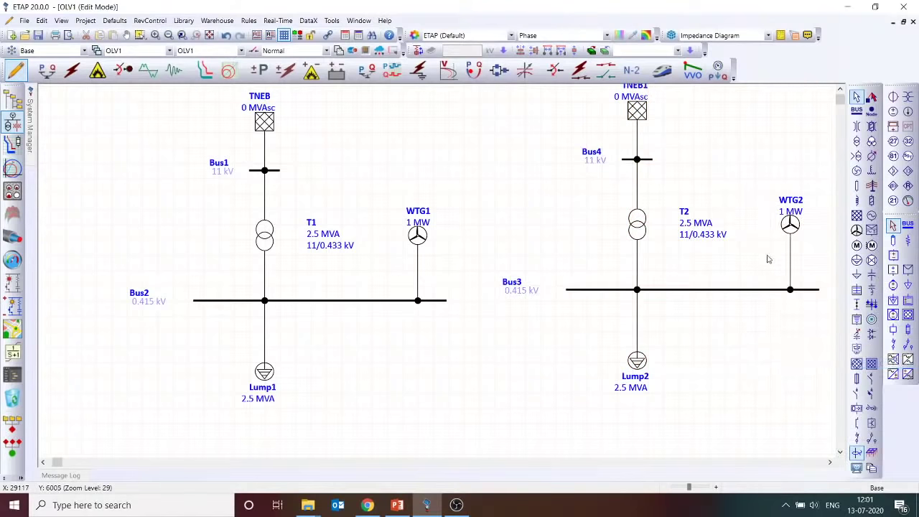
pyautogui.click(790, 225)
pyautogui.press('Delete')
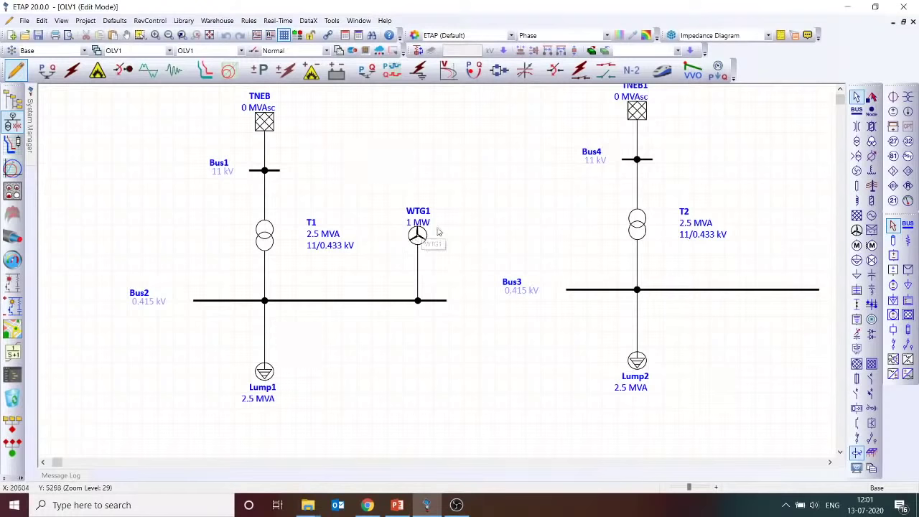
# Run the load flow on both networks and show the power flows in kW and kvar.
pyautogui.click(48, 70)
pyautogui.click(906, 100)
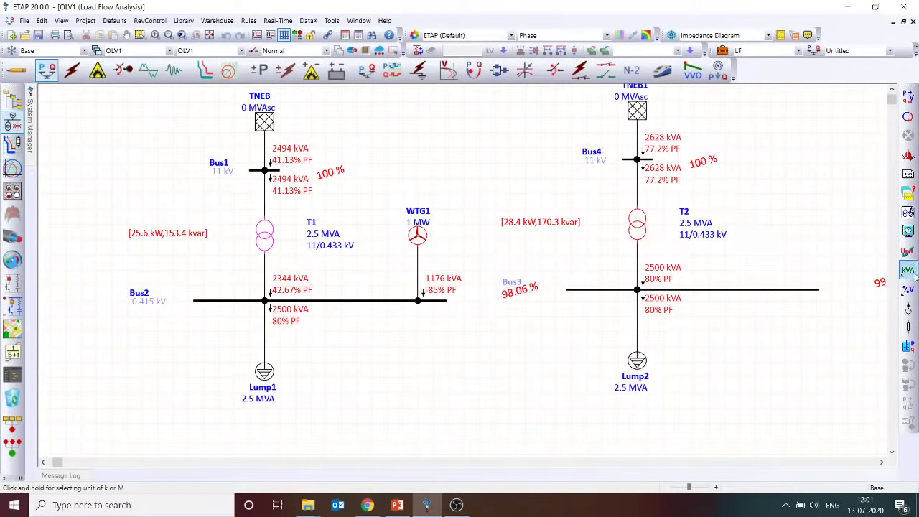
pyautogui.moveTo(909, 271); pyautogui.dragTo(811, 276)
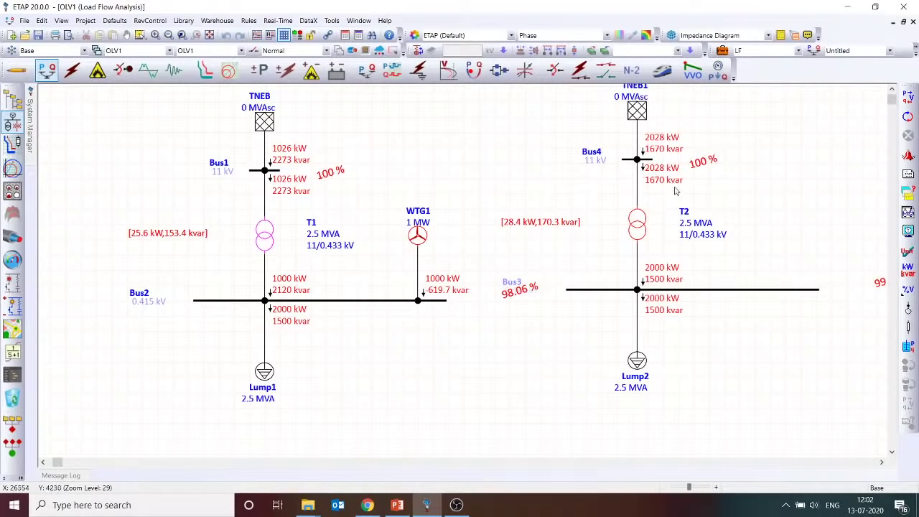
# Set the load flow display options to show power flows as kVA.
pyautogui.click(908, 230)
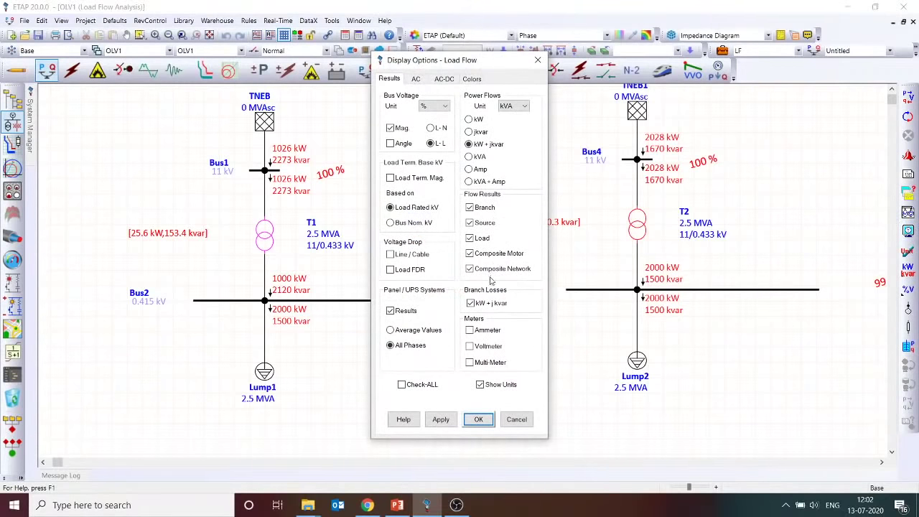
pyautogui.click(473, 157)
pyautogui.click(478, 419)
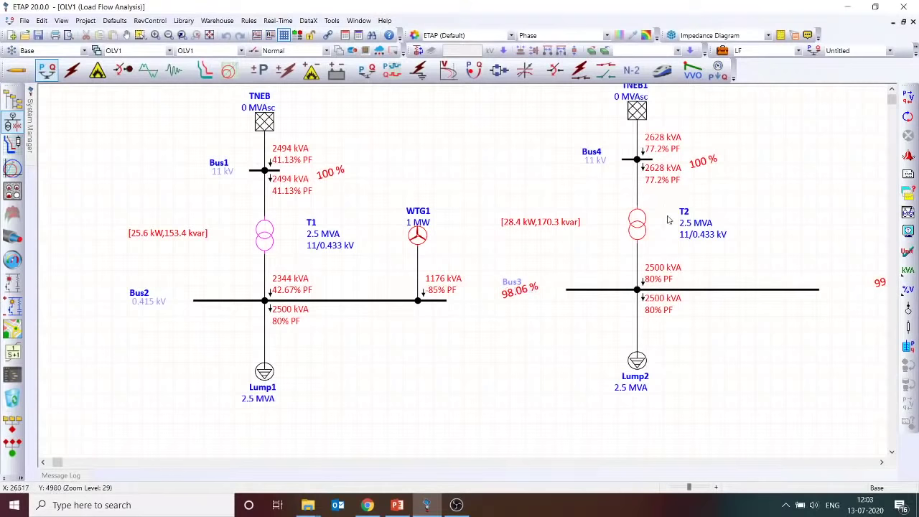
# Switch the load flow result display back to kW + jkvar.
pyautogui.click(908, 231)
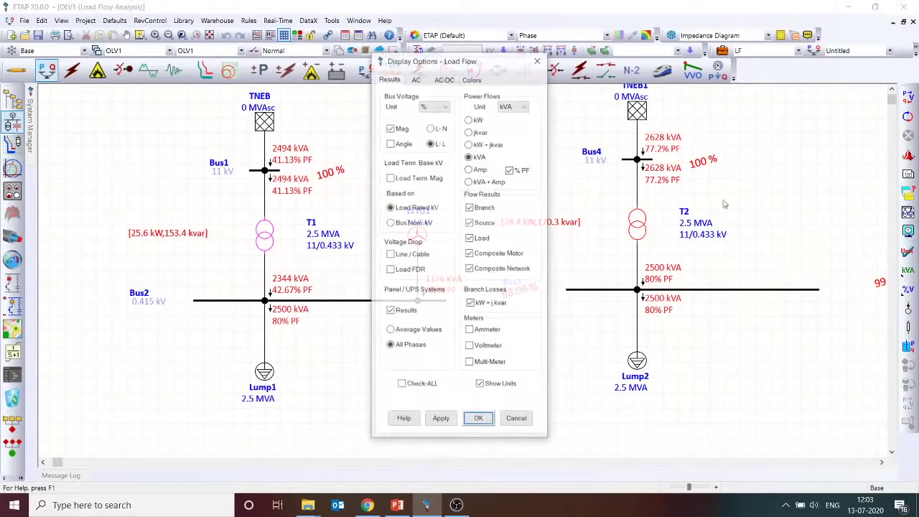
pyautogui.click(490, 145)
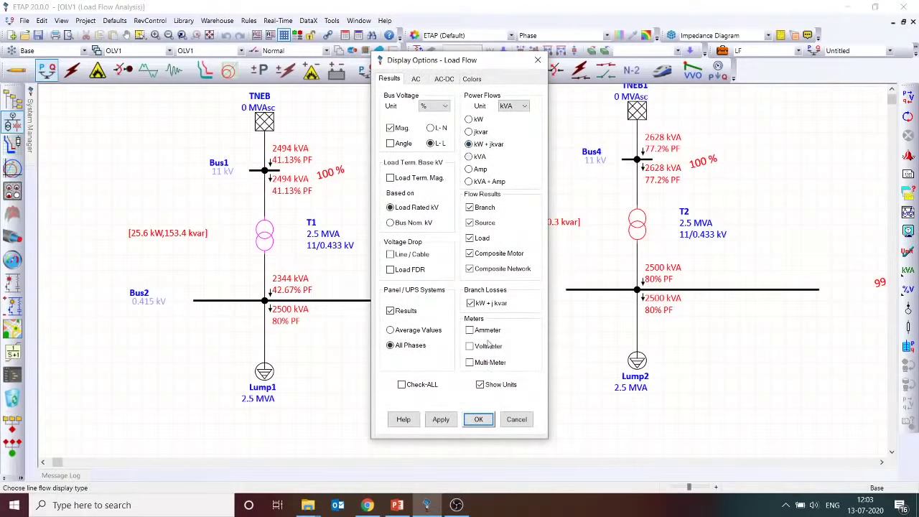
pyautogui.click(479, 420)
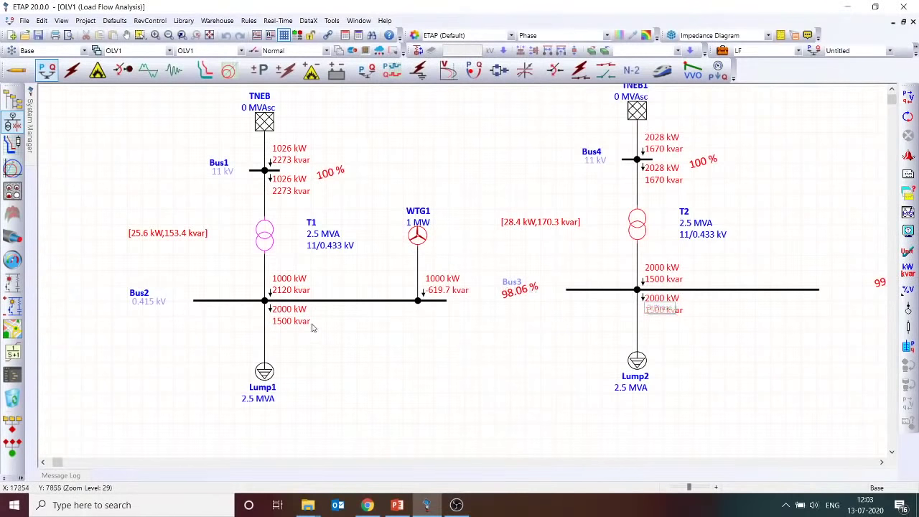